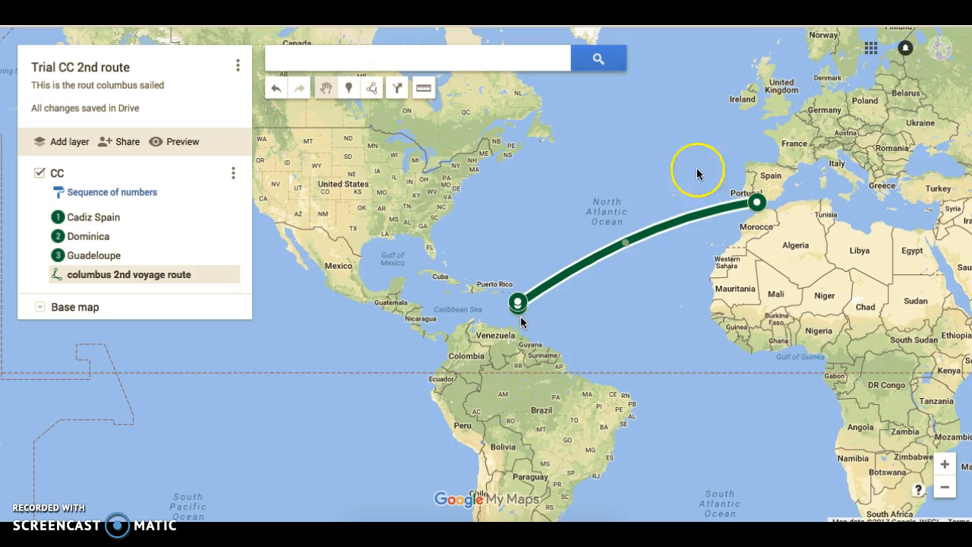
# Step: Open Google Maps from the Google apps list in a new browser tab
pyautogui.press('super+t')
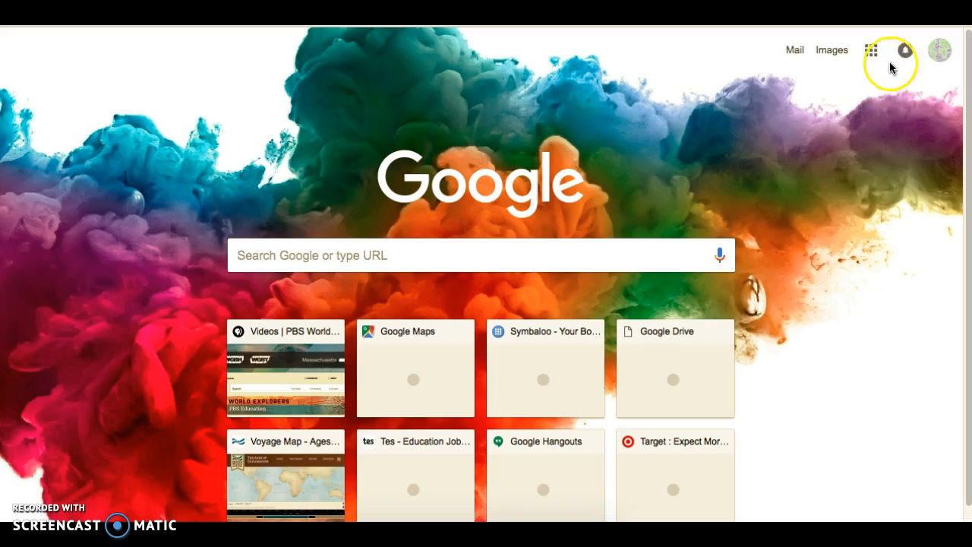
pyautogui.click(871, 50)
pyautogui.scroll(-3, 805, 323)
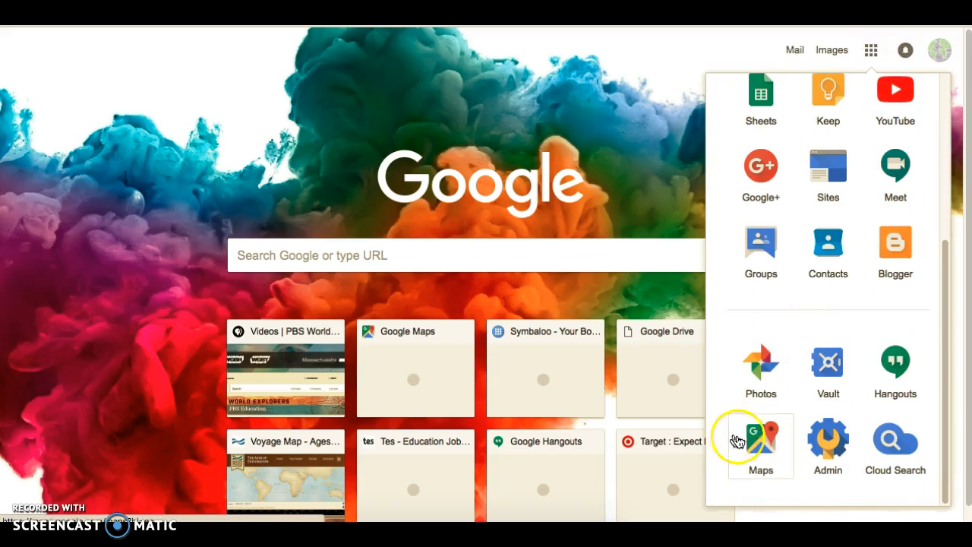
pyautogui.click(759, 439)
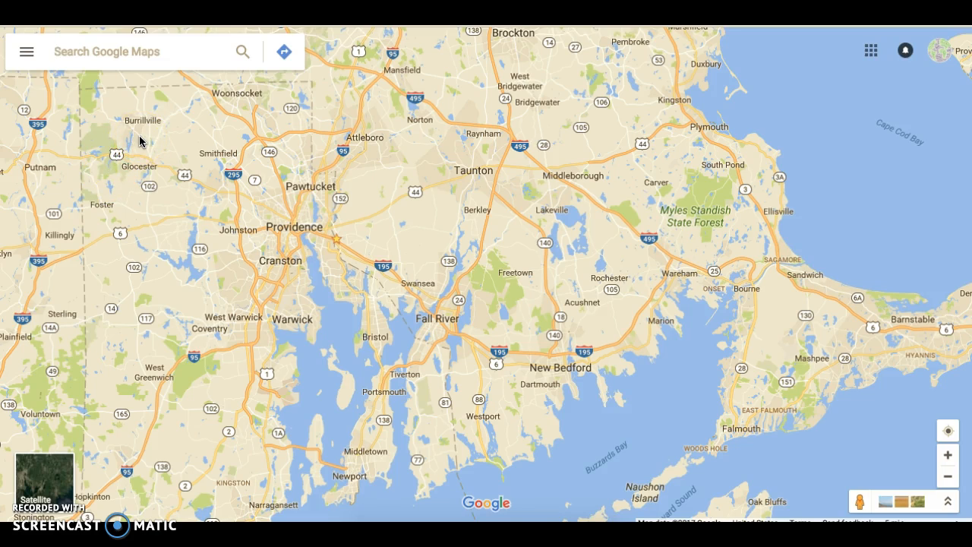
# Step: Create a new custom map from the saved maps under Your places
pyautogui.click(27, 55)
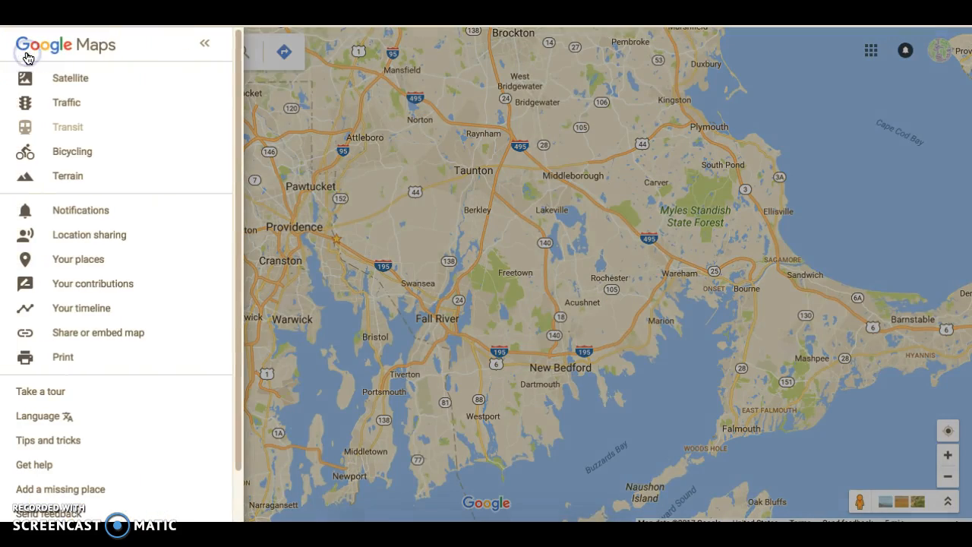
pyautogui.click(74, 262)
pyautogui.click(85, 132)
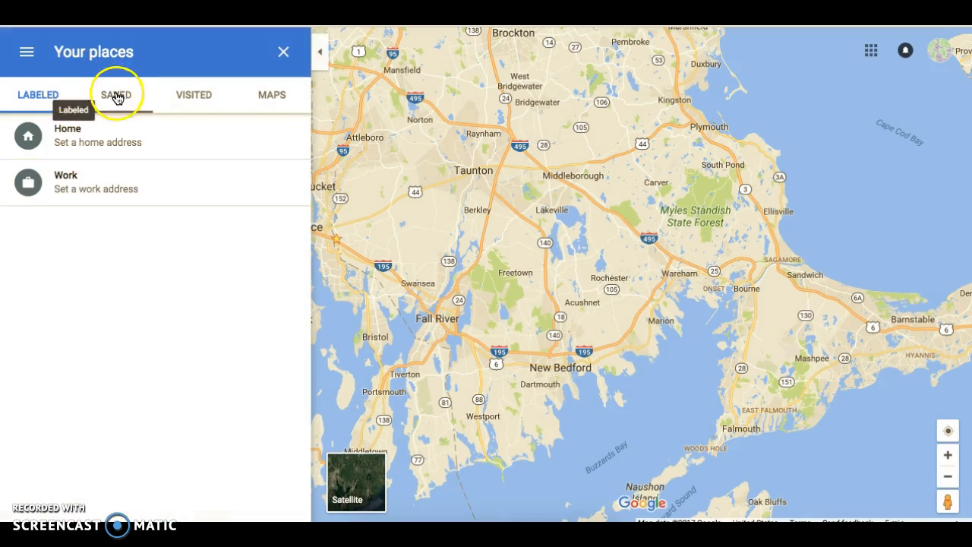
pyautogui.click(273, 97)
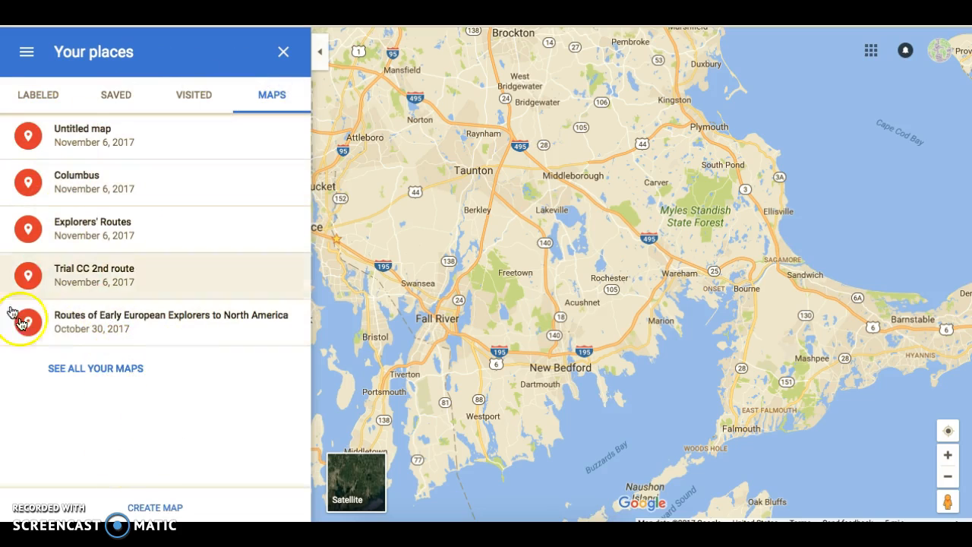
pyautogui.click(168, 508)
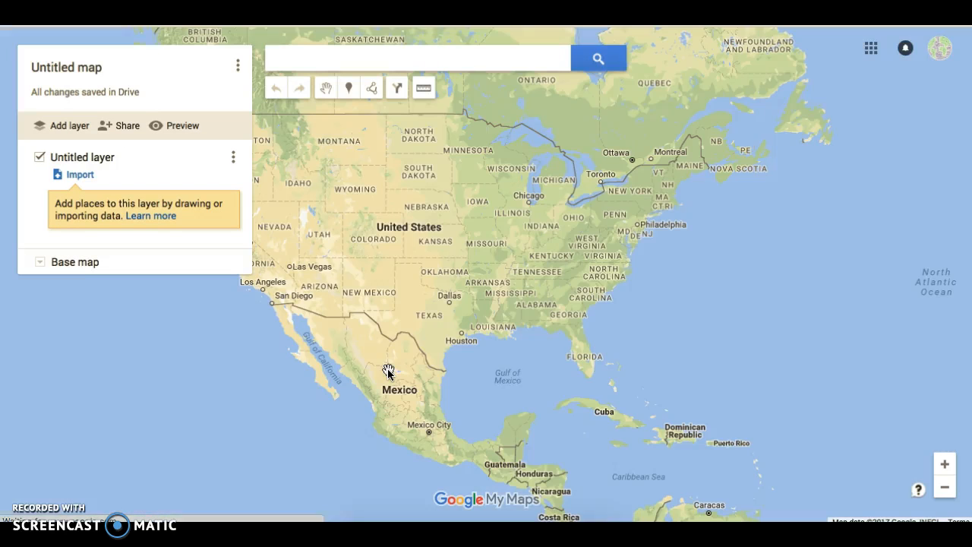
pyautogui.click(365, 245)
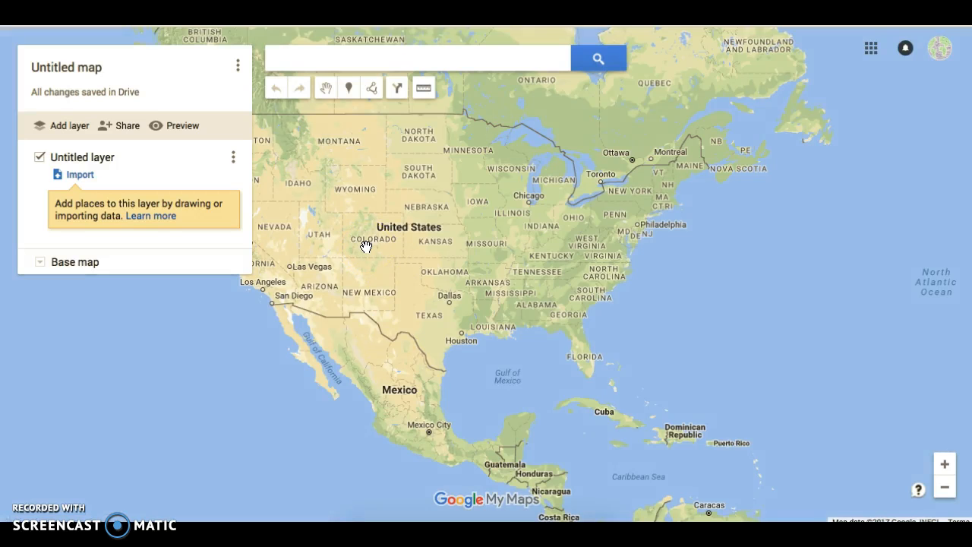
# Step: Title the untitled map "Columbus 2nd Voyage", leave its description empty and save it
pyautogui.click(75, 68)
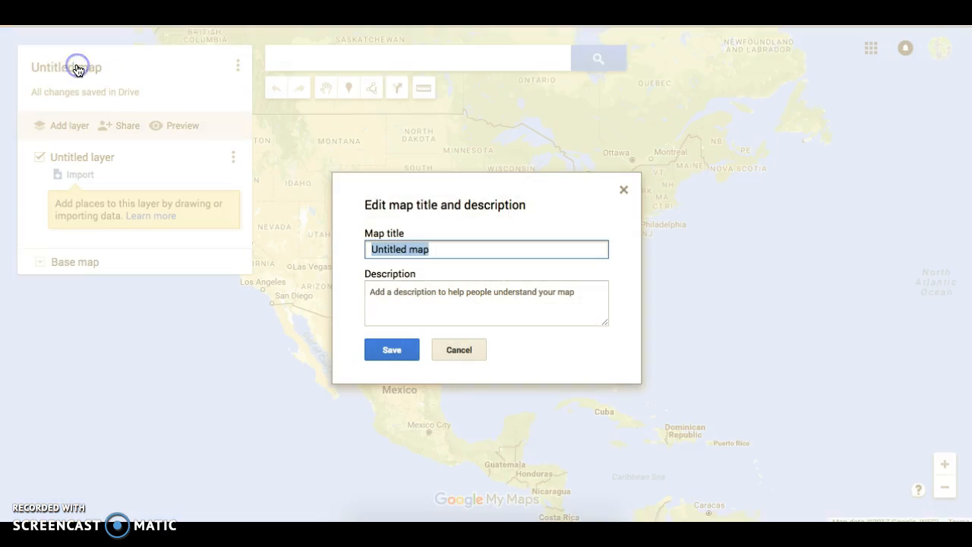
pyautogui.click(449, 158)
pyautogui.write('C')
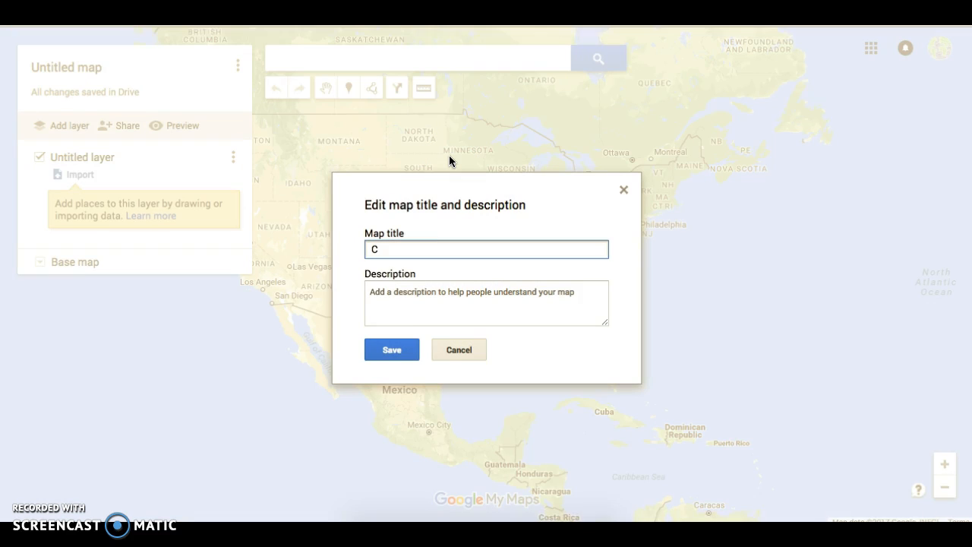
pyautogui.write('olumbus 2nd Voyage')
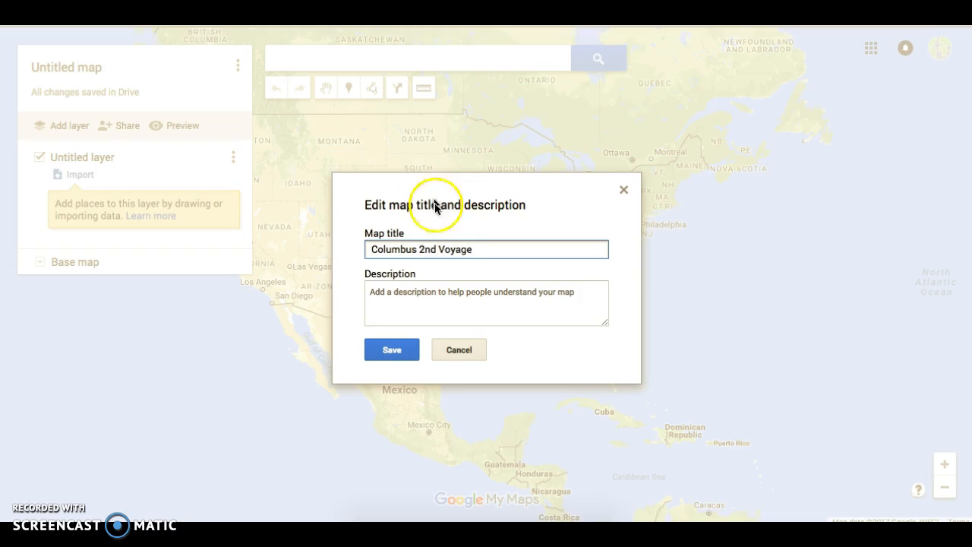
pyautogui.click(429, 296)
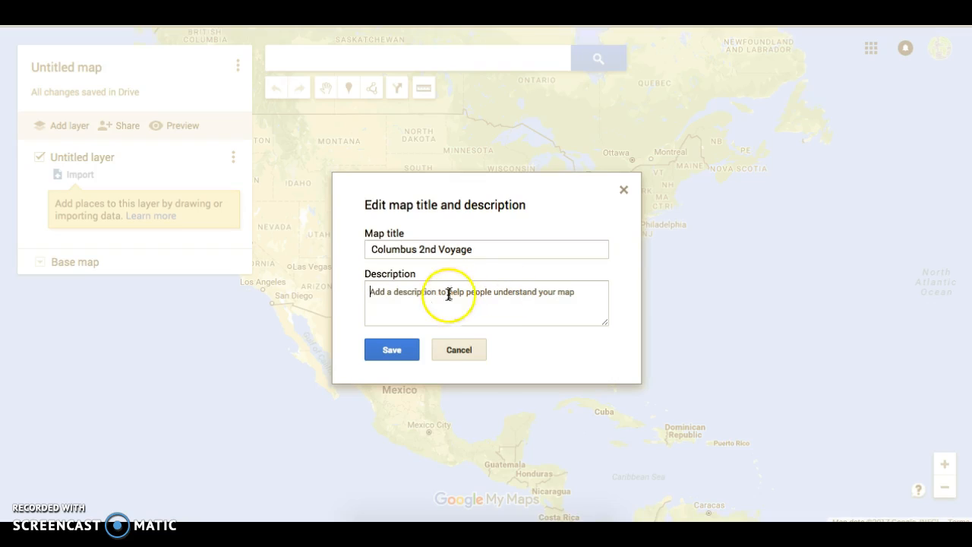
pyautogui.click(392, 349)
pyautogui.click(198, 209)
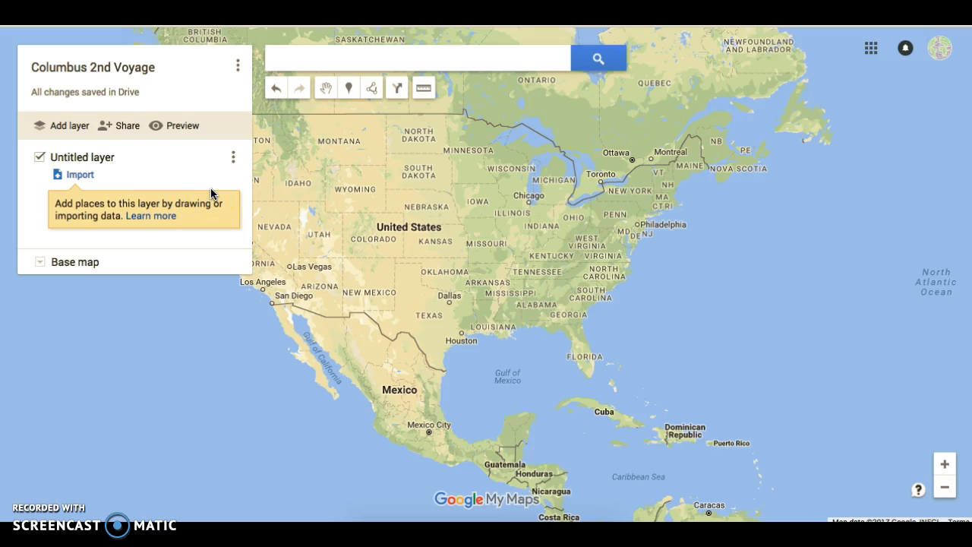
# Step: Search the map for "Cadiz, spain"
pyautogui.click(306, 62)
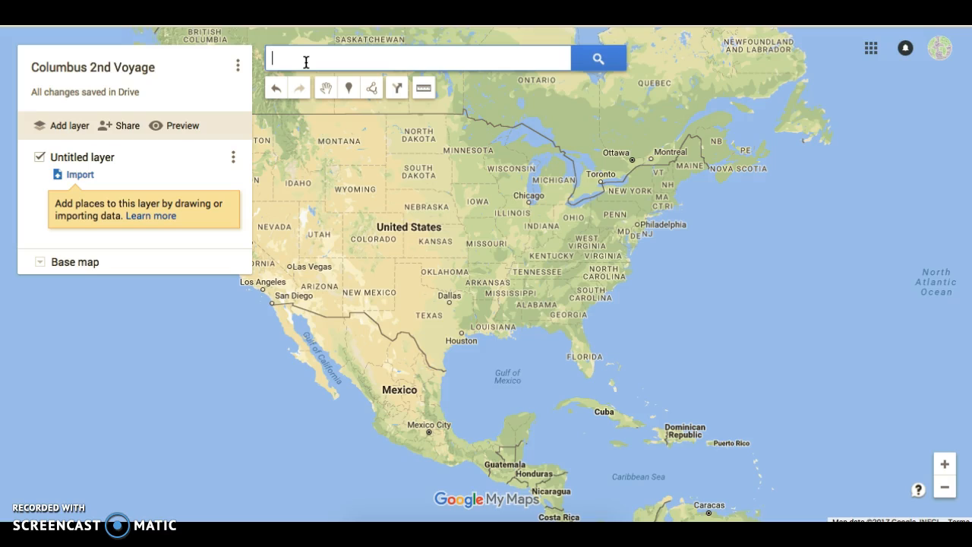
pyautogui.write('Ca')
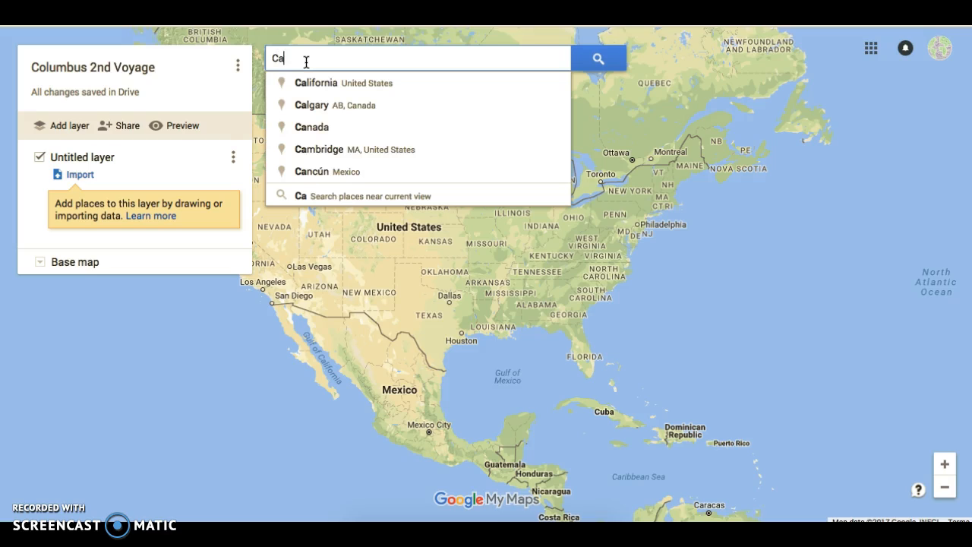
pyautogui.write('diz')
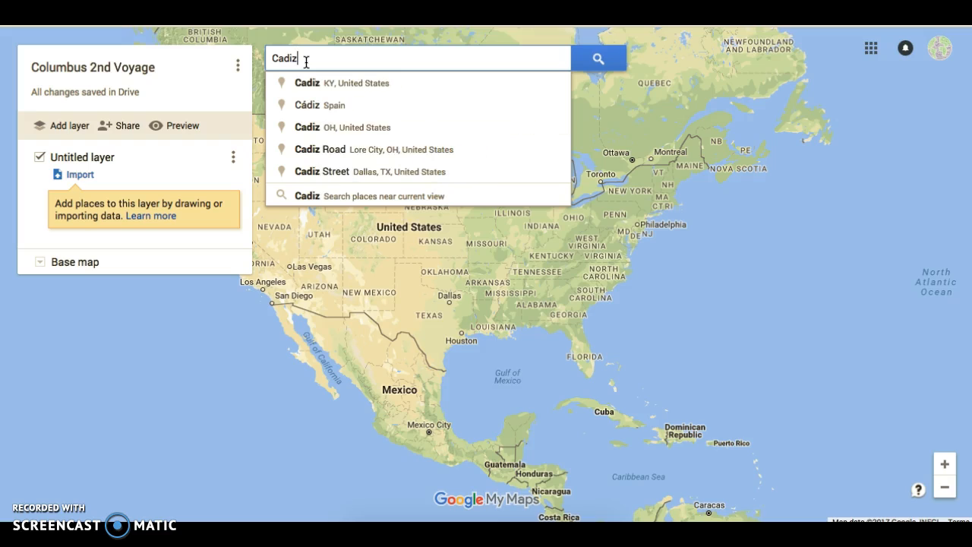
pyautogui.write(', spain')
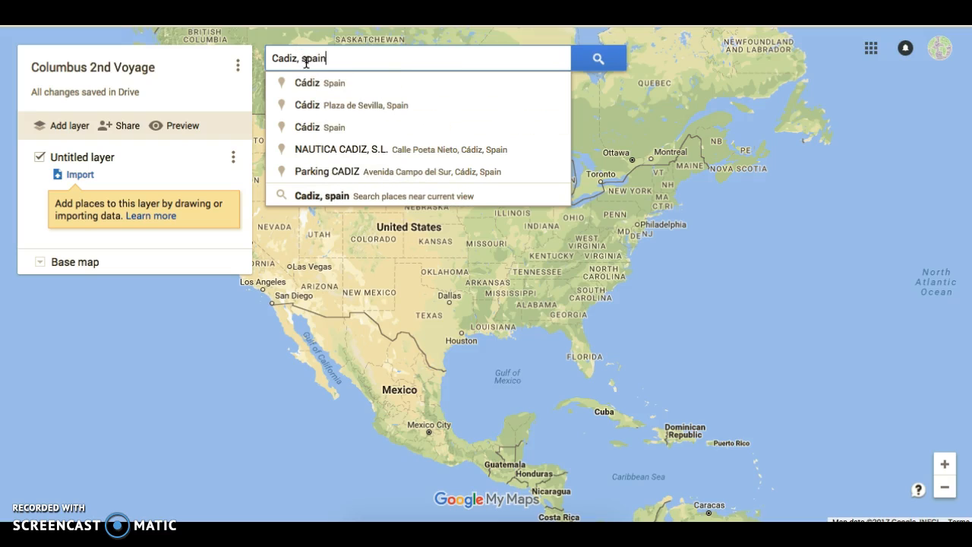
pyautogui.click(601, 63)
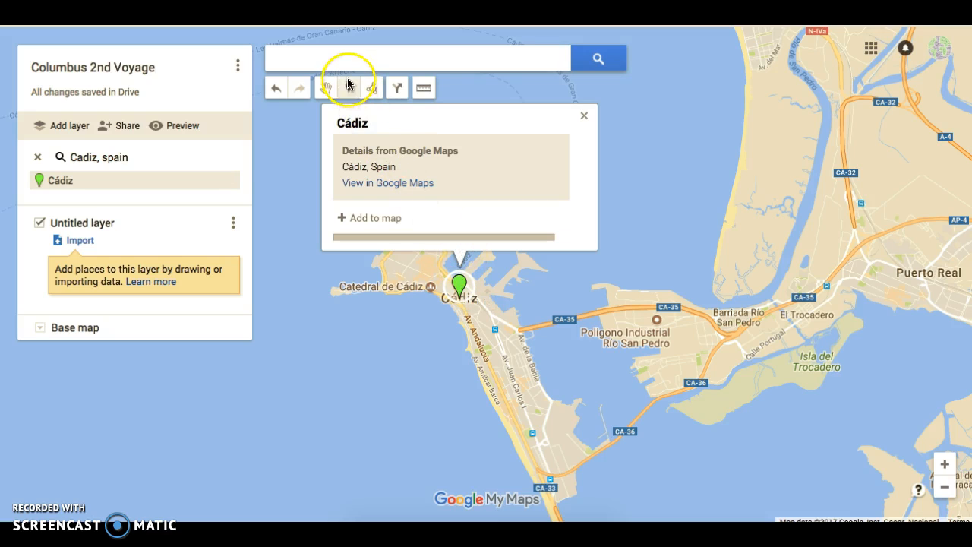
# Step: Place a new marker on the untitled layer just west of the Cádiz search result
pyautogui.click(351, 216)
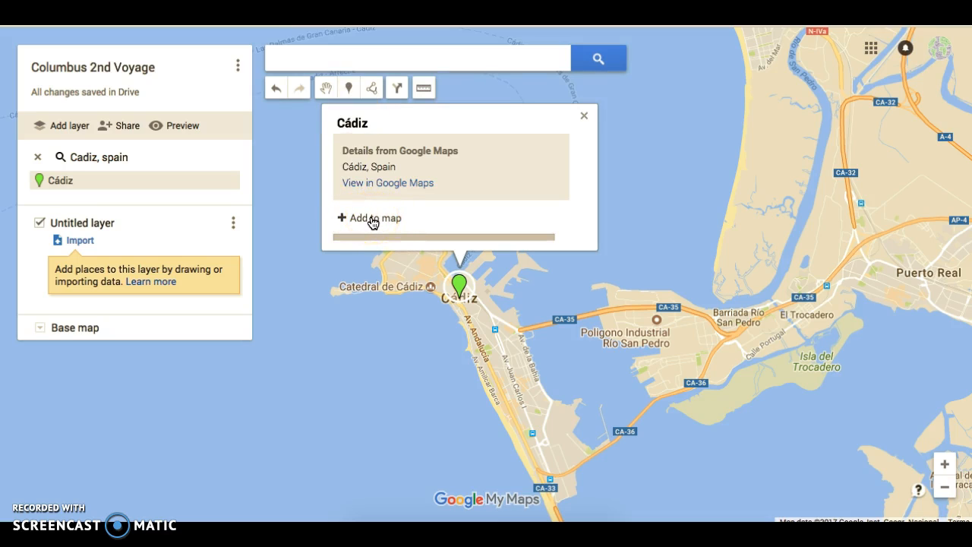
pyautogui.click(375, 232)
pyautogui.click(459, 291)
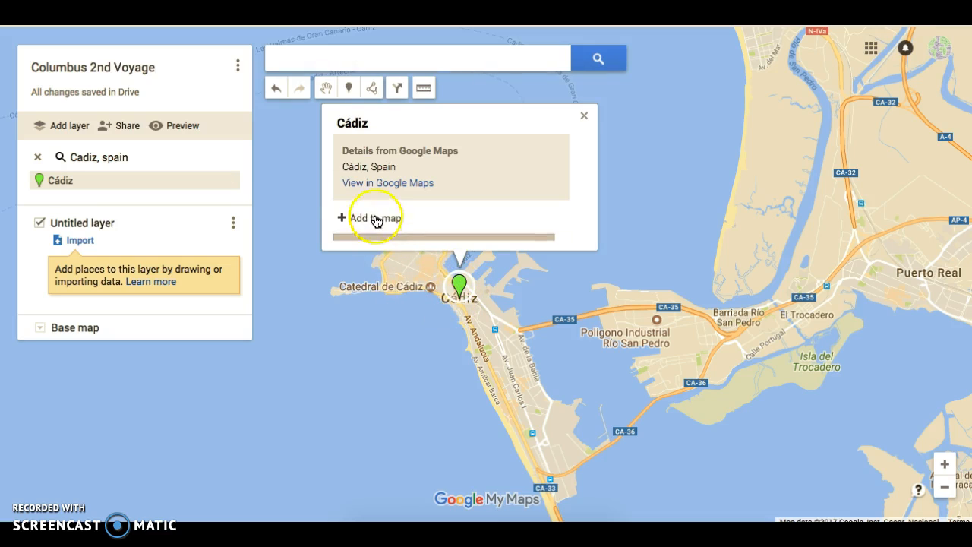
pyautogui.click(349, 90)
pyautogui.moveTo(349, 90); pyautogui.dragTo(382, 204)
pyautogui.click(347, 92)
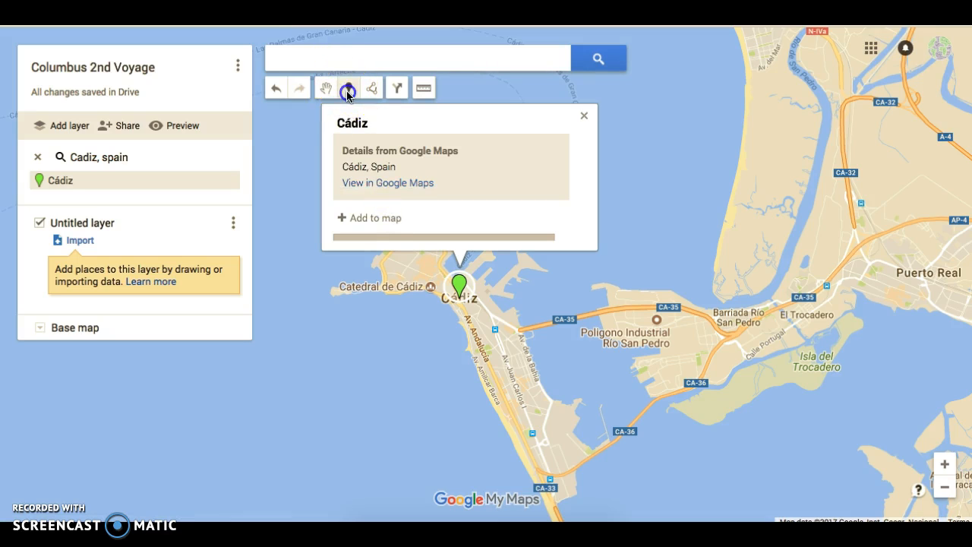
pyautogui.click(440, 295)
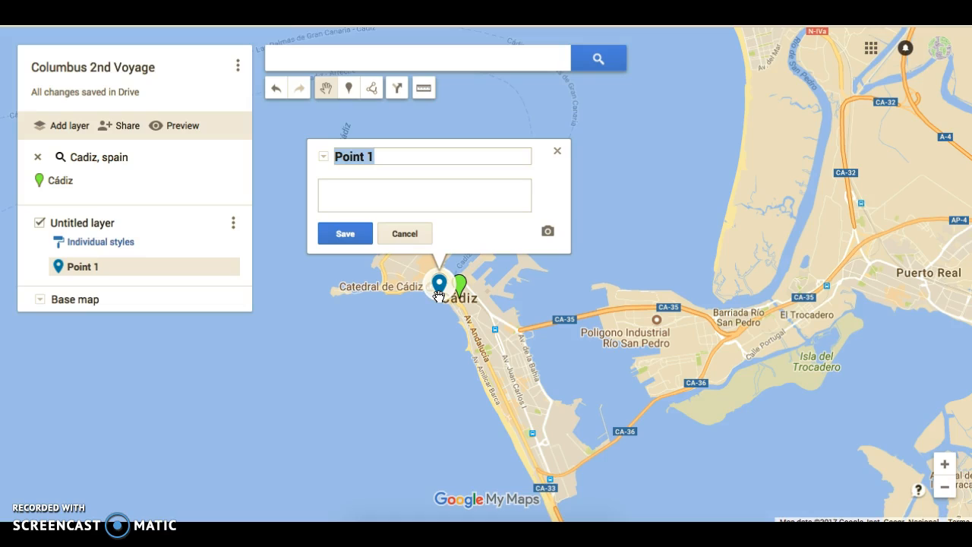
# Step: Name the new marker "Cadiz, Spain" and enter "Sept 24, 1493" as its description
pyautogui.write('Ca')
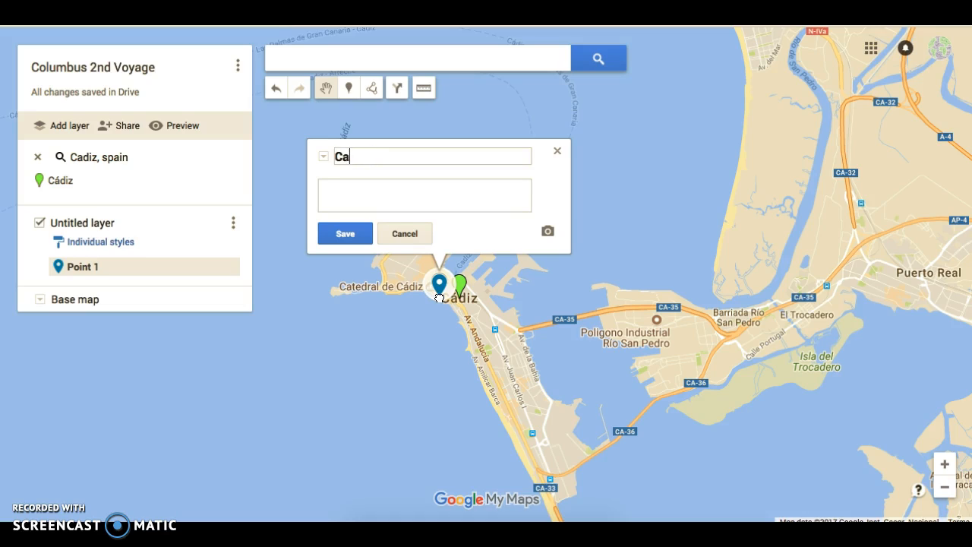
pyautogui.write('diz, Spain')
pyautogui.click(353, 187)
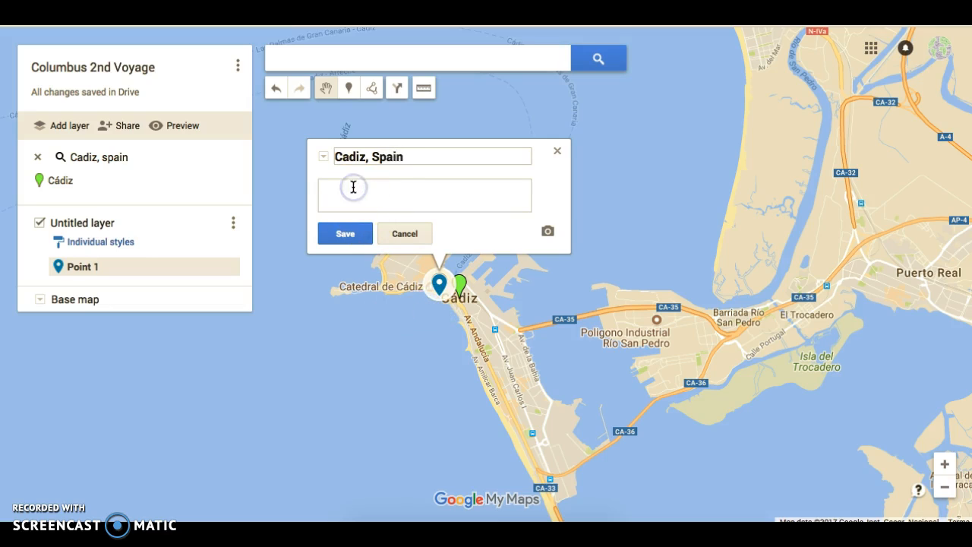
pyautogui.write('Sept 24, 149')
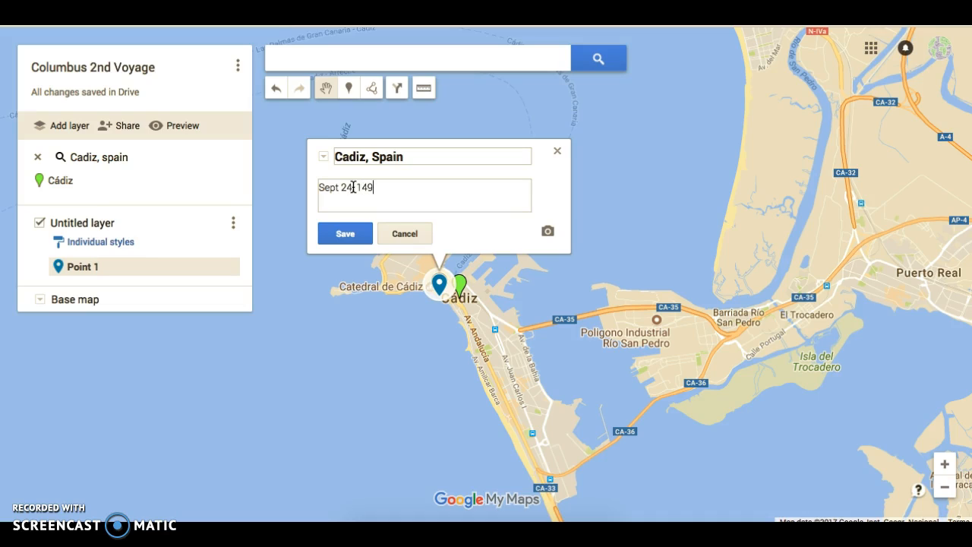
pyautogui.write('3')
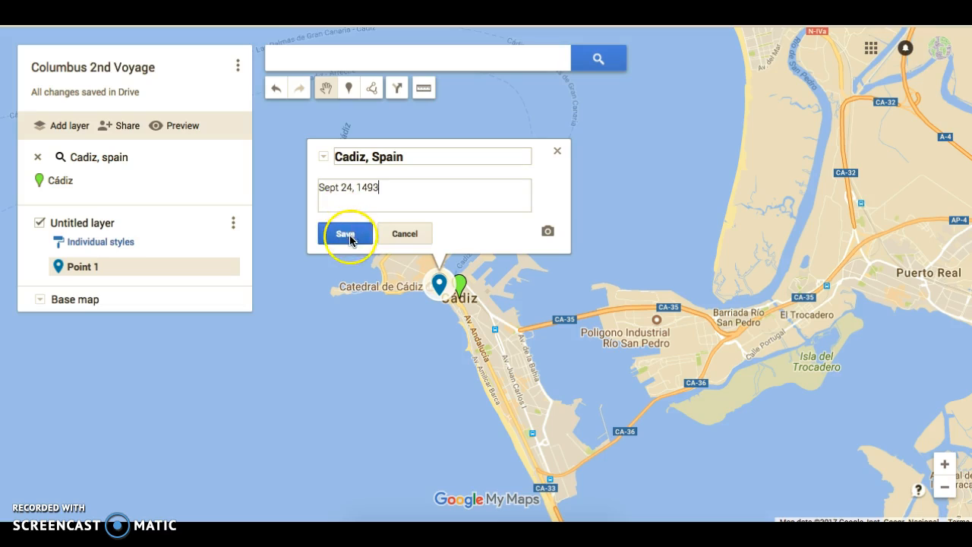
# Step: Add a picture to the Cadiz marker by running a Google Image Search for "columbus" and choosing the portrait with the sailing ship
pyautogui.click(546, 232)
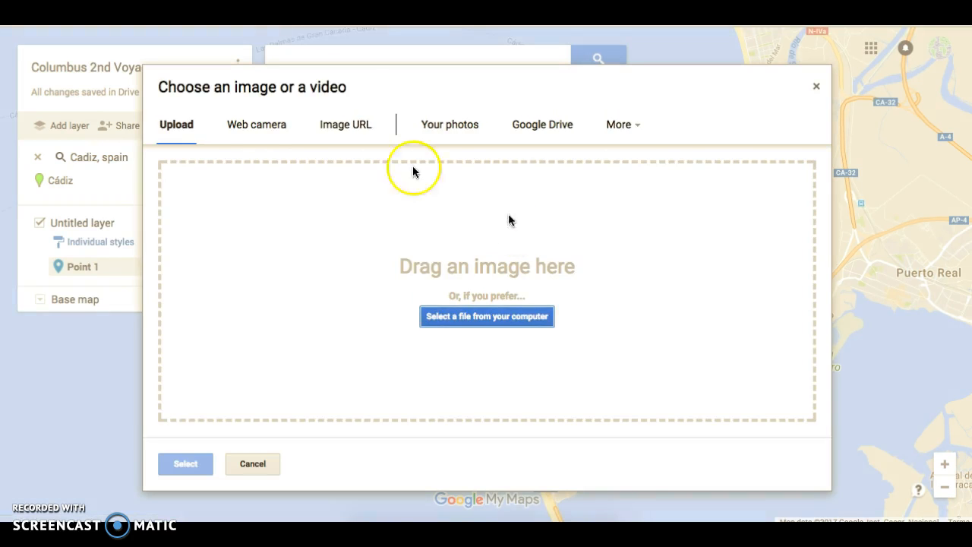
pyautogui.click(638, 129)
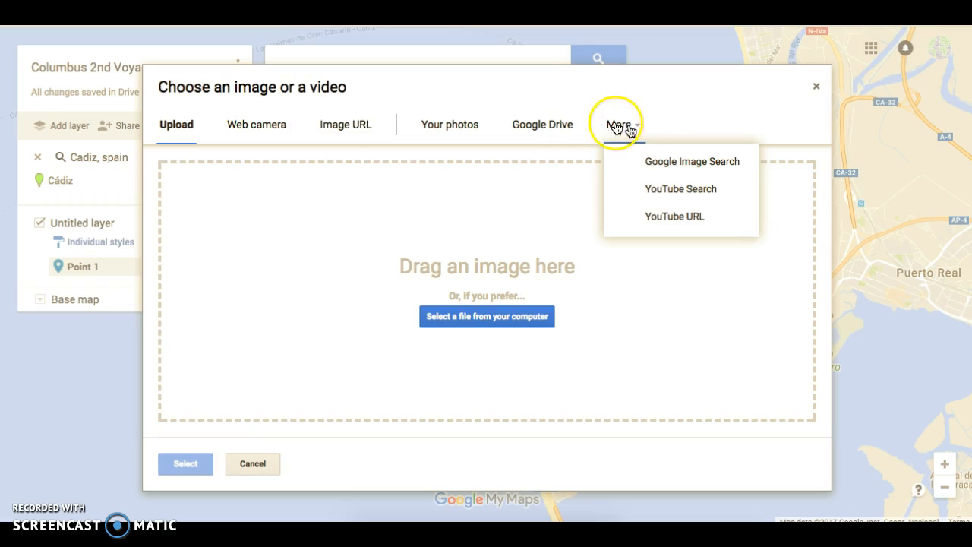
pyautogui.click(662, 168)
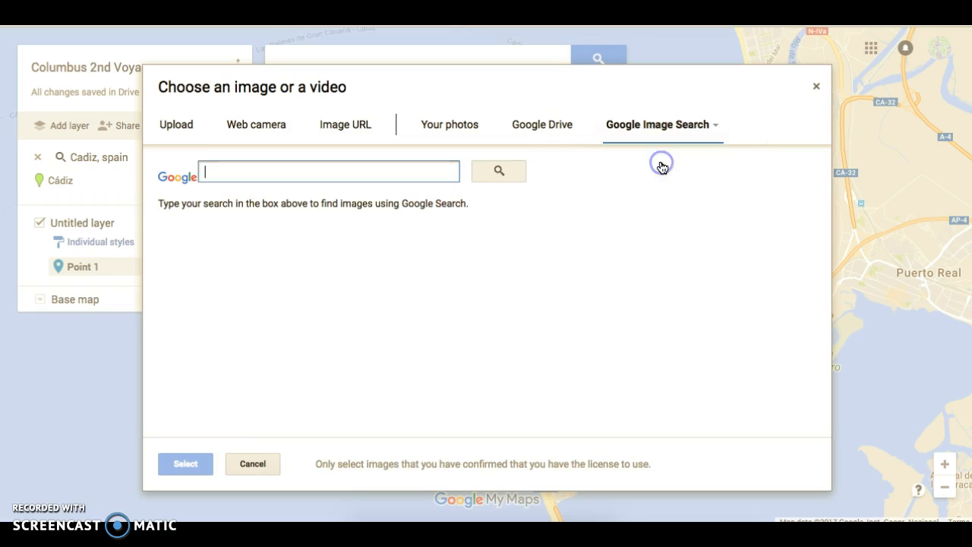
pyautogui.write('columbus')
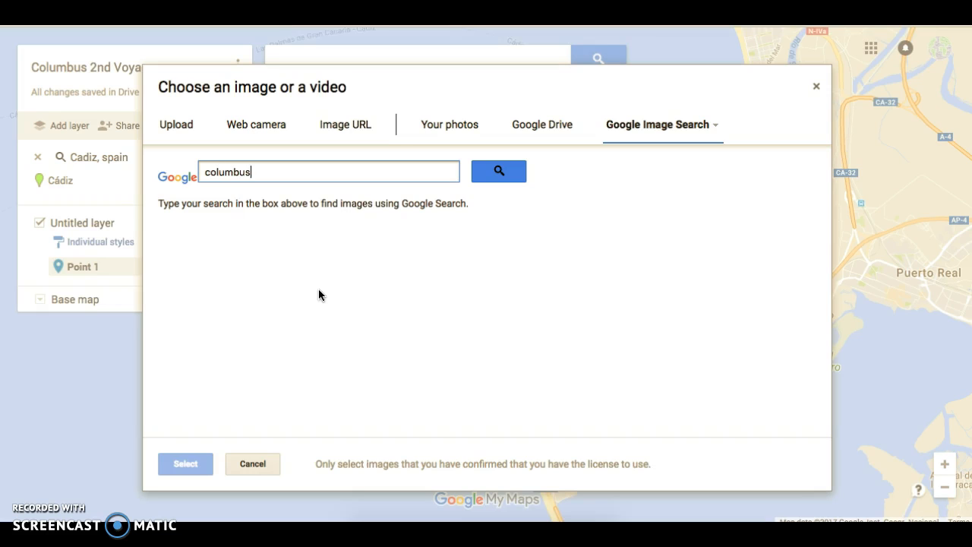
pyautogui.click(500, 172)
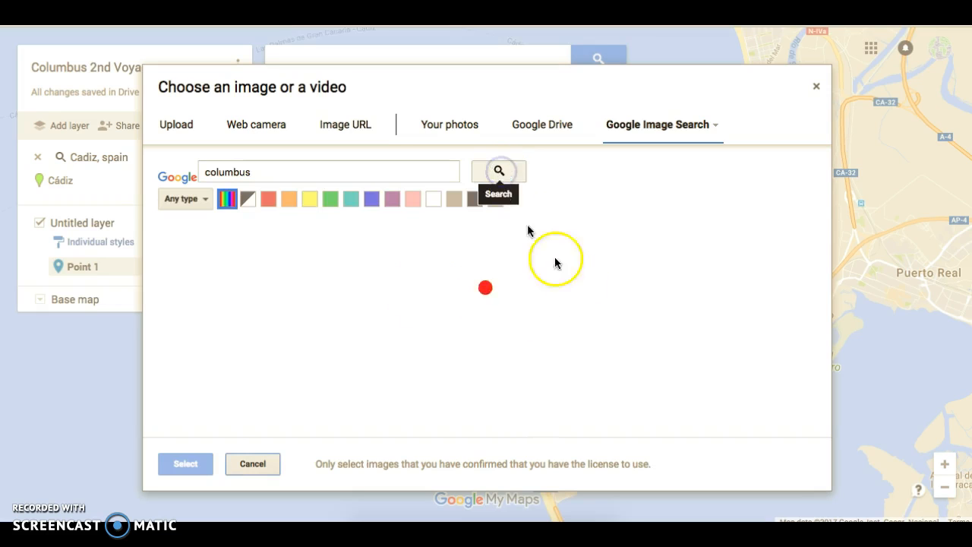
pyautogui.click(744, 298)
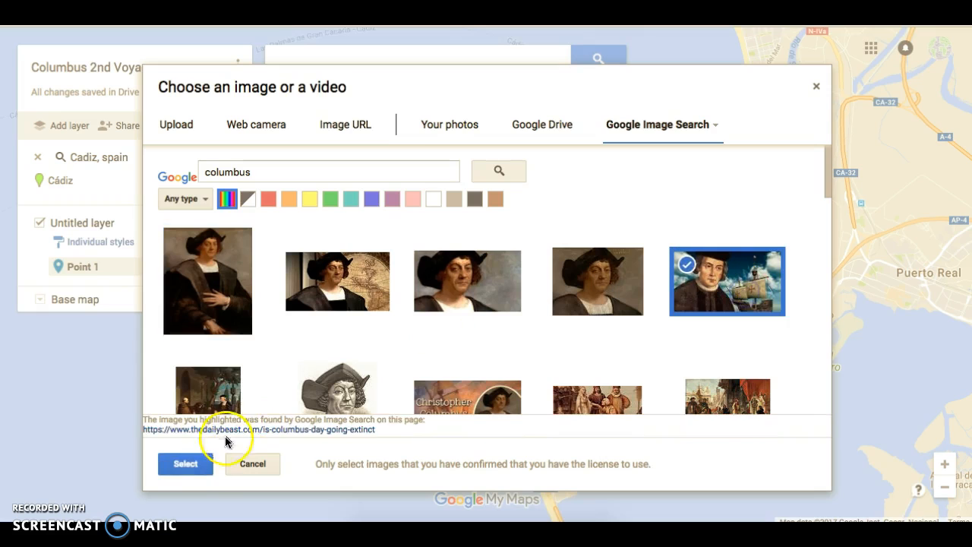
pyautogui.click(190, 465)
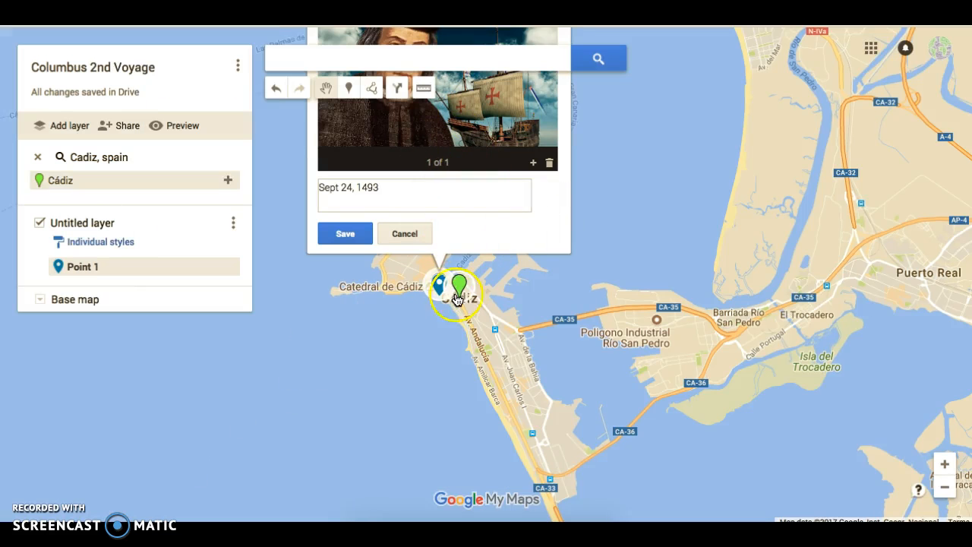
pyautogui.click(394, 192)
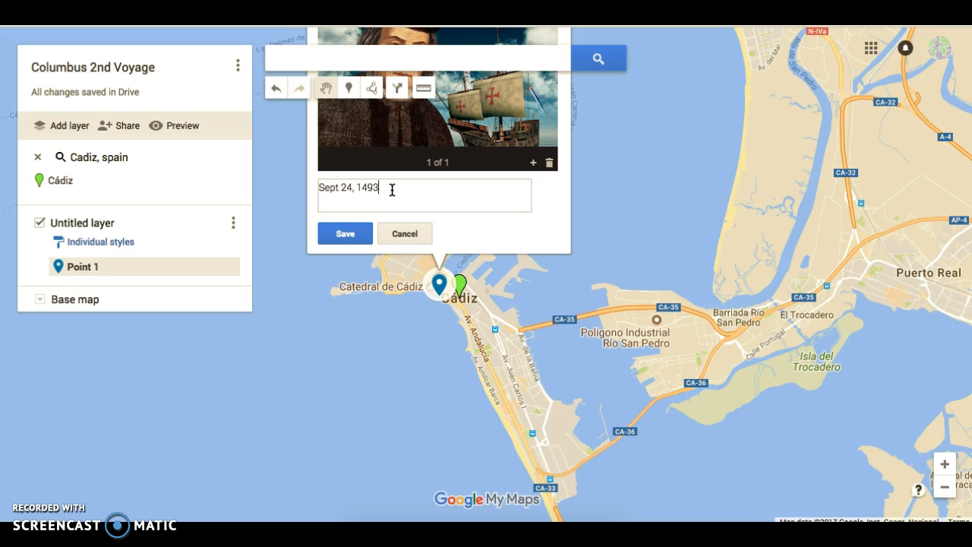
pyautogui.click(368, 336)
pyautogui.click(287, 58)
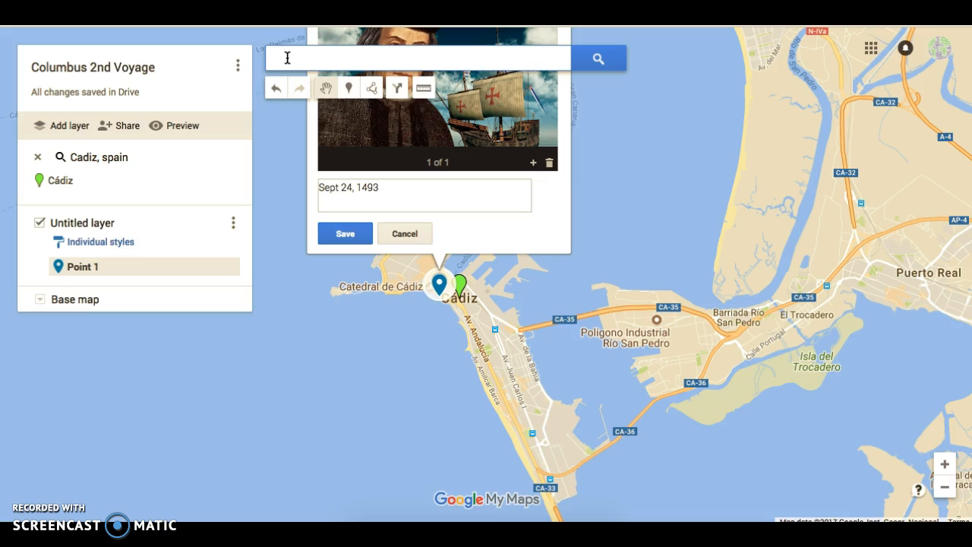
# Step: Search the map for "dominica"
pyautogui.write('domi')
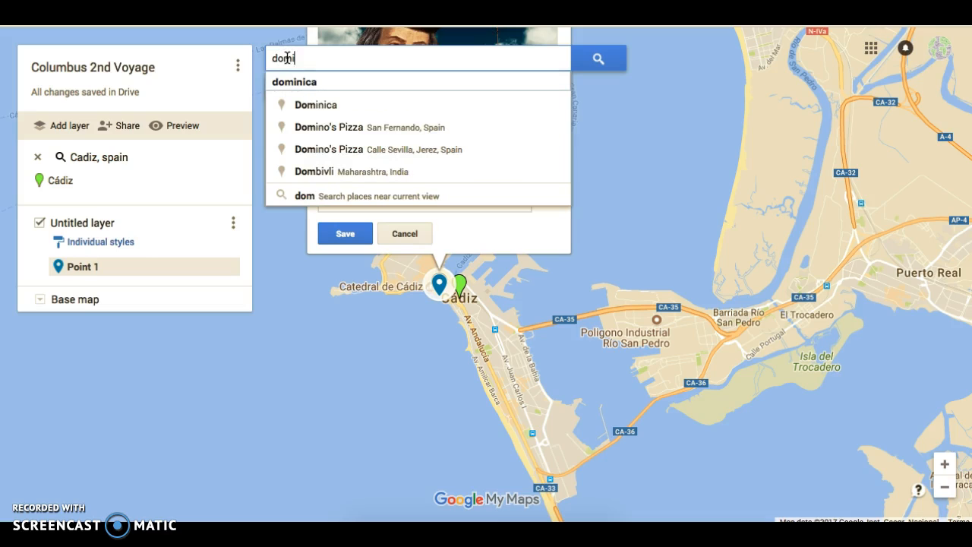
pyautogui.write('nica')
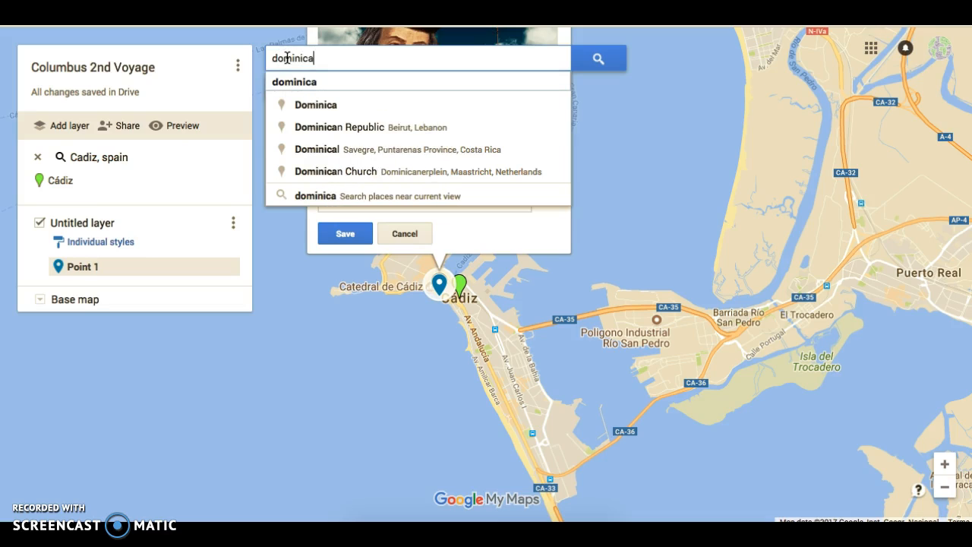
pyautogui.click(599, 57)
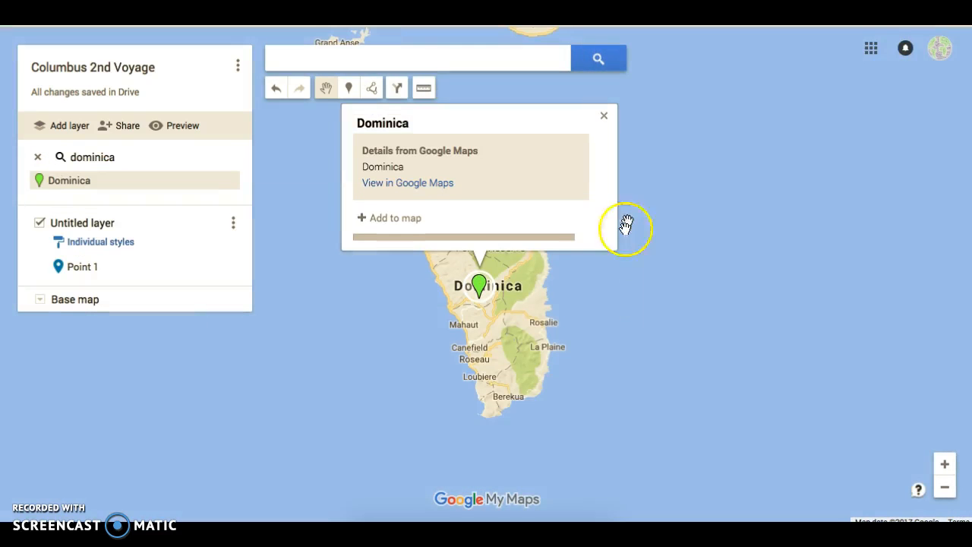
# Step: Place a new marker on the northeast coast of Dominica and save it with the name "Dominica"
pyautogui.click(945, 487)
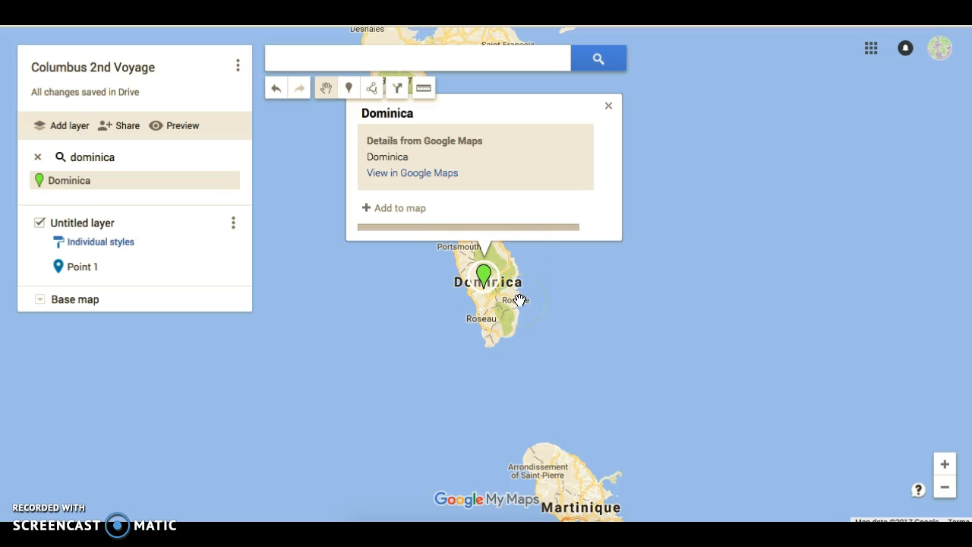
pyautogui.click(348, 89)
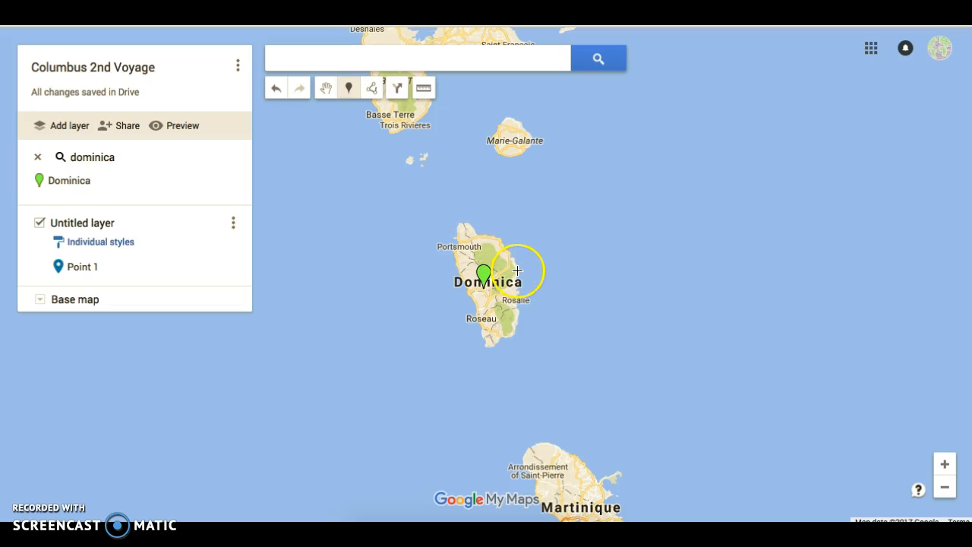
pyautogui.click(517, 271)
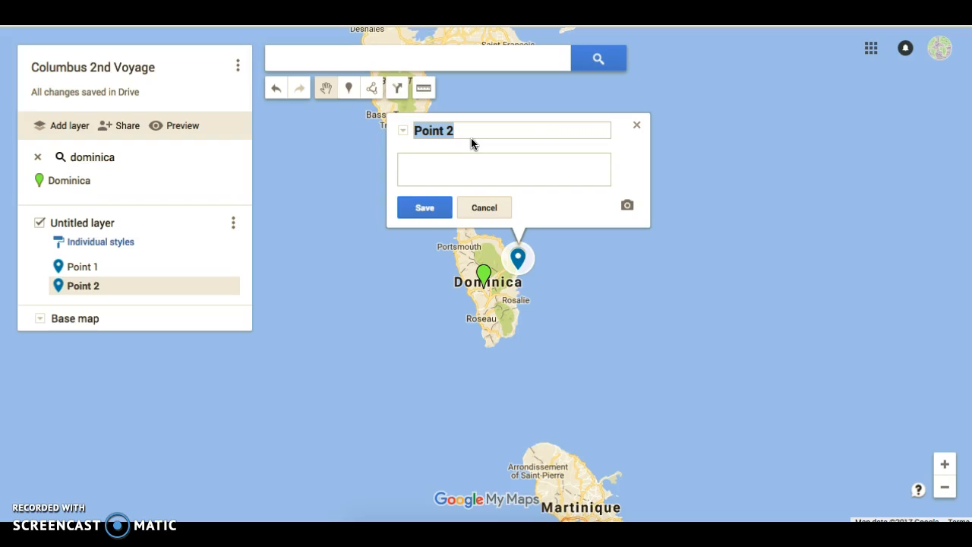
pyautogui.write('Dom')
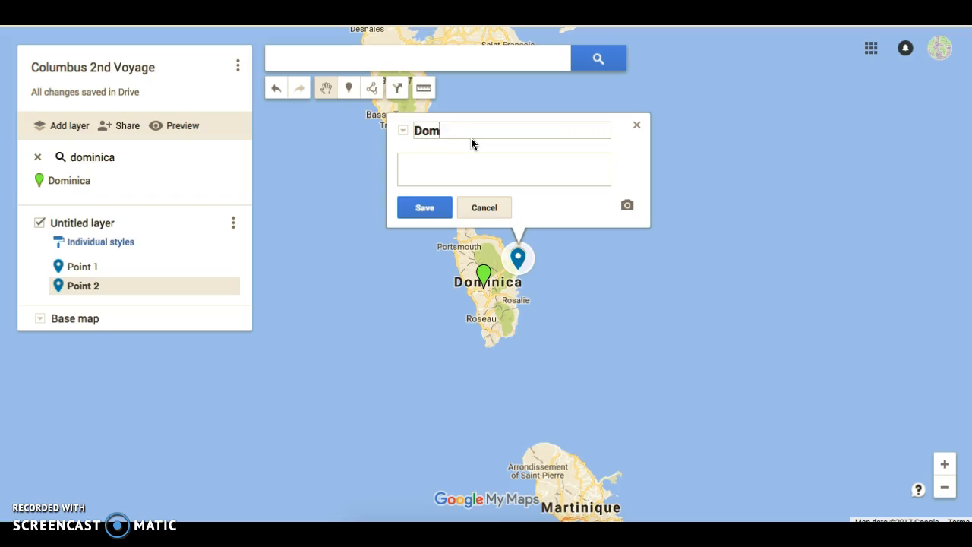
pyautogui.write('inica')
pyautogui.click(456, 165)
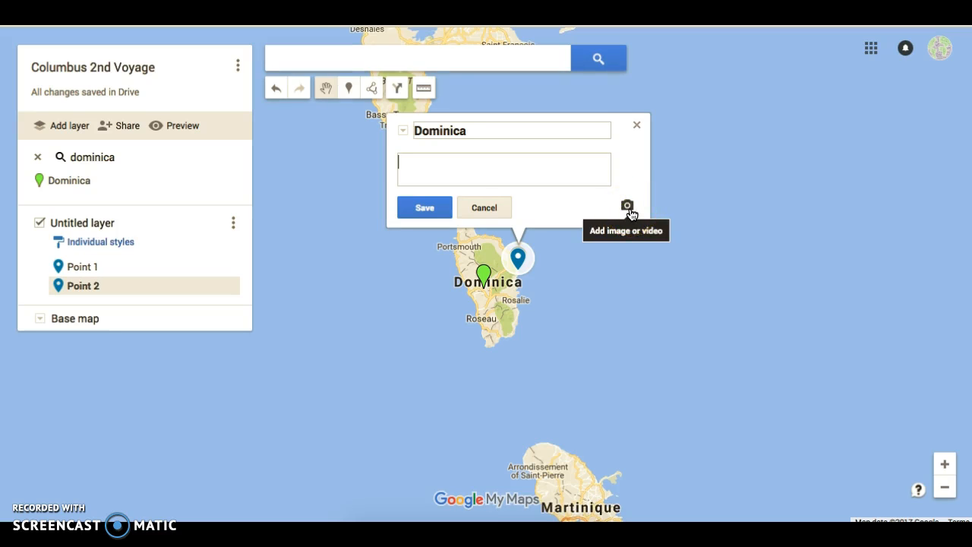
pyautogui.click(430, 212)
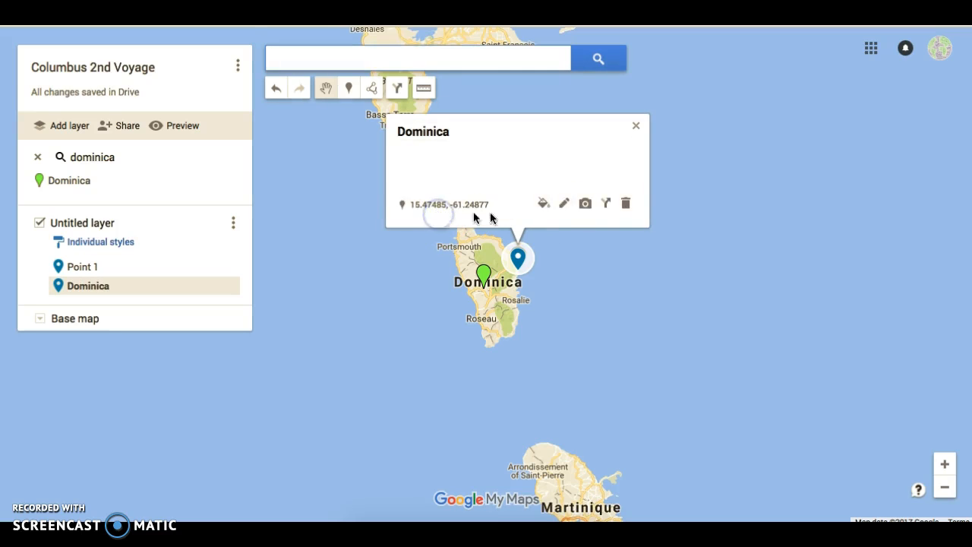
pyautogui.click(635, 124)
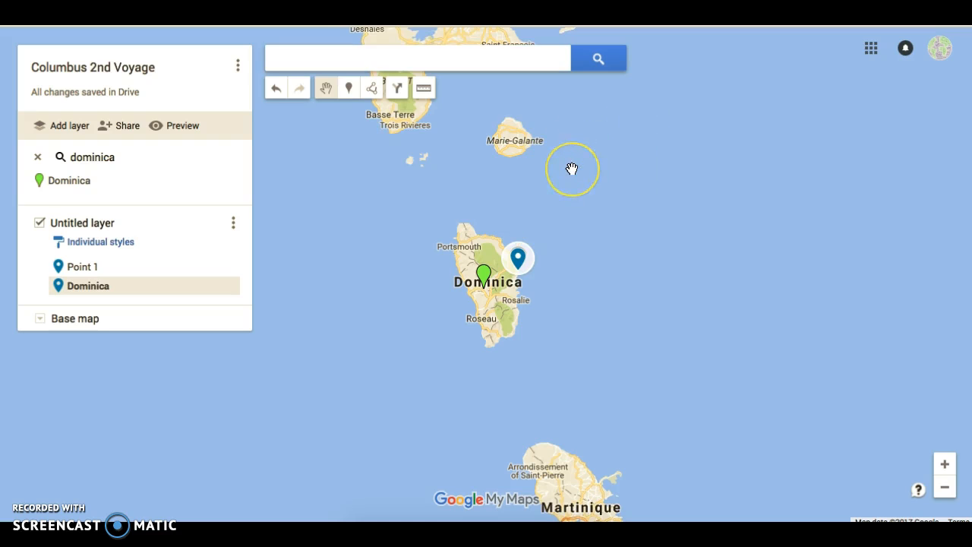
# Step: Search the map for "Guadaloupe" and choose the suggested place Guadeloupe
pyautogui.click(312, 60)
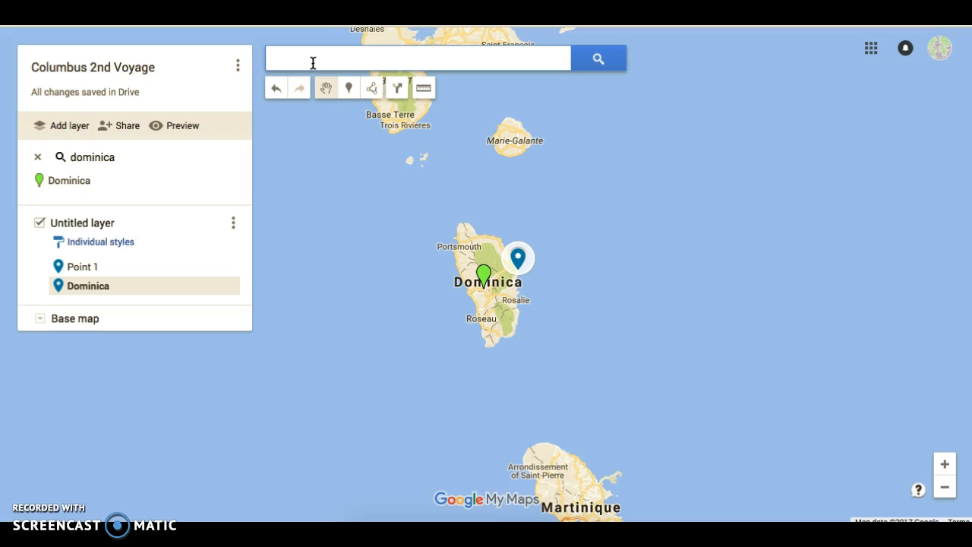
pyautogui.write('Gua')
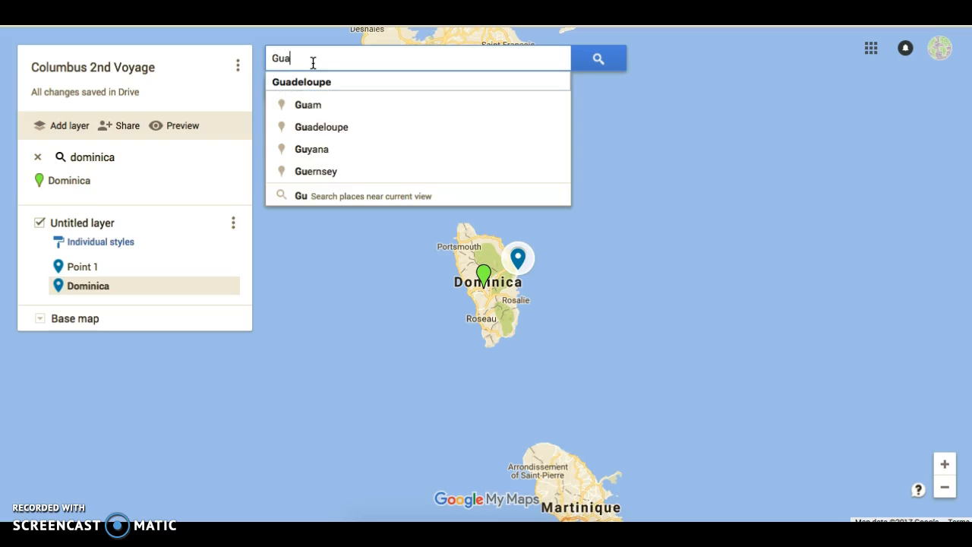
pyautogui.write('daloupe')
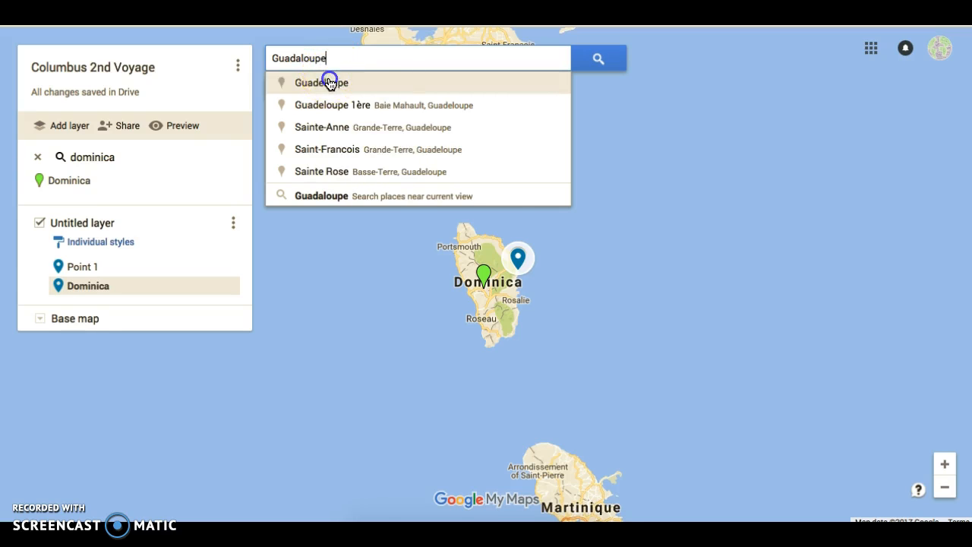
pyautogui.click(330, 81)
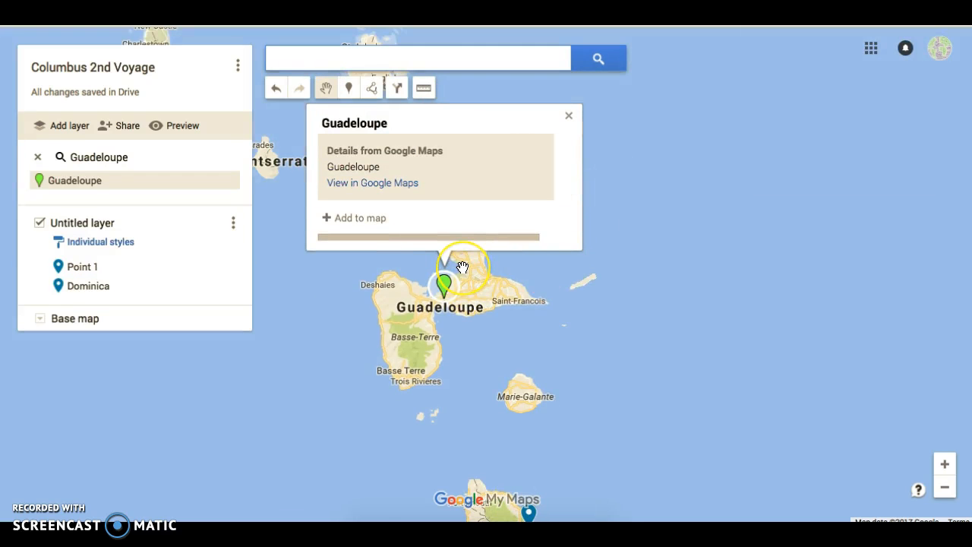
# Step: Place a new marker just south of the Guadeloupe search result and save it with the name "Guadaloupe"
pyautogui.moveTo(586, 379)
pyautogui.mouseDown()
pyautogui.moveTo(620, 245)
pyautogui.moveTo(597, 263)
pyautogui.mouseUp()
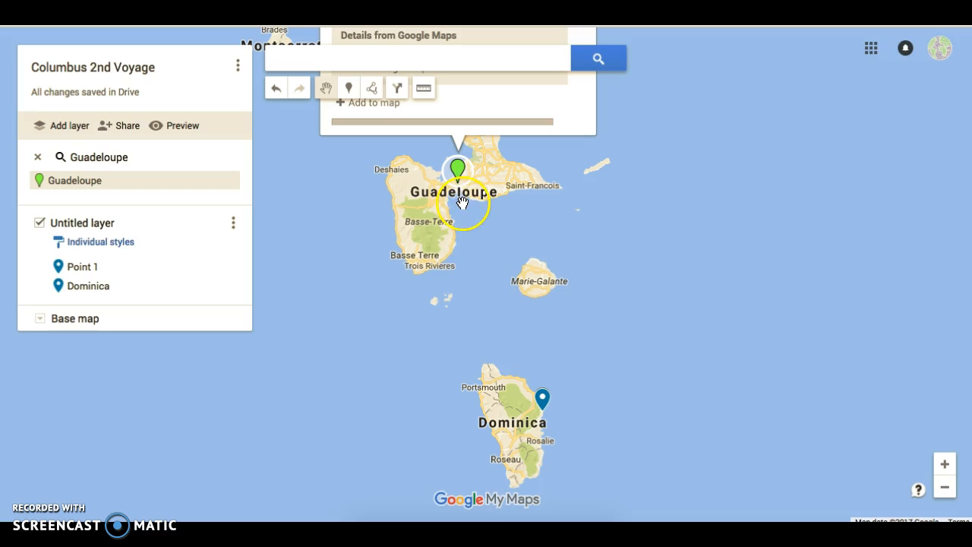
pyautogui.click(349, 89)
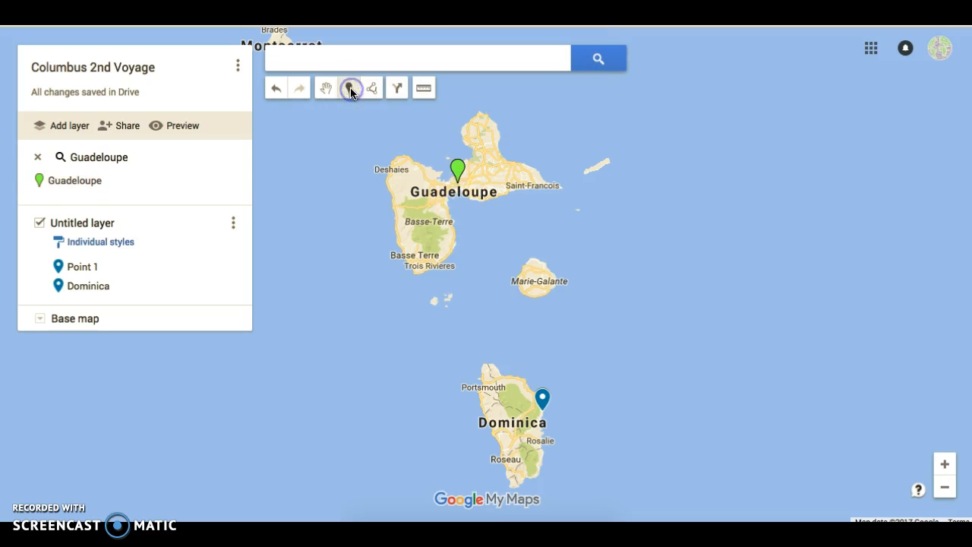
pyautogui.click(461, 195)
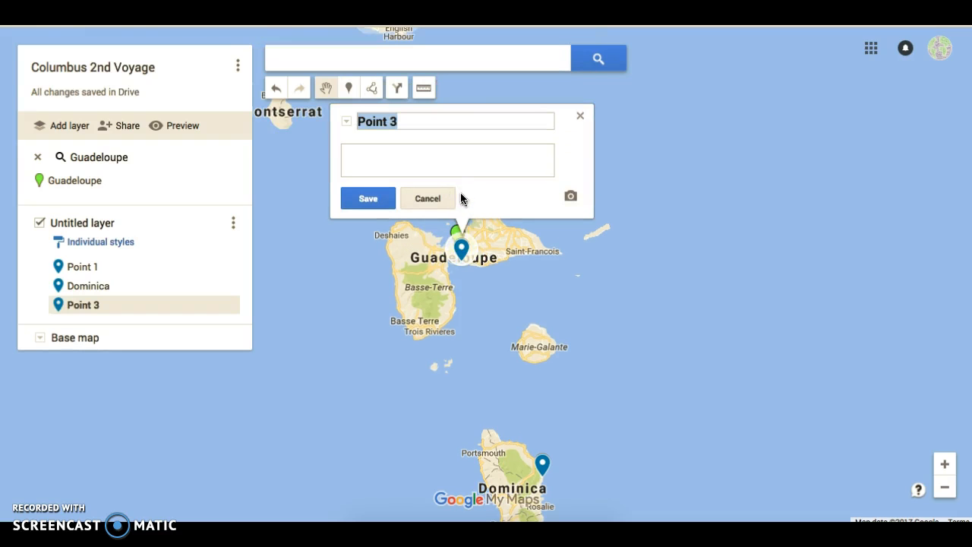
pyautogui.write('G')
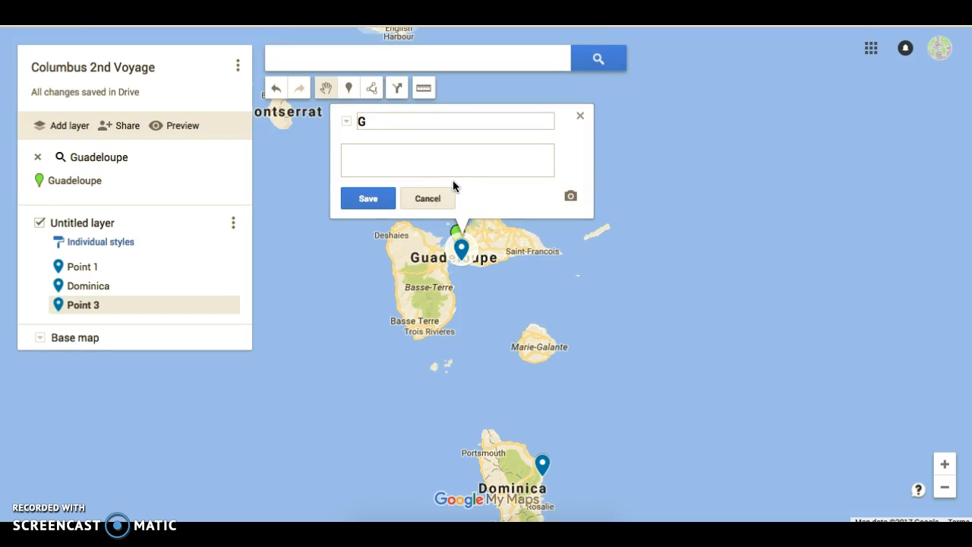
pyautogui.write('uadaloupe')
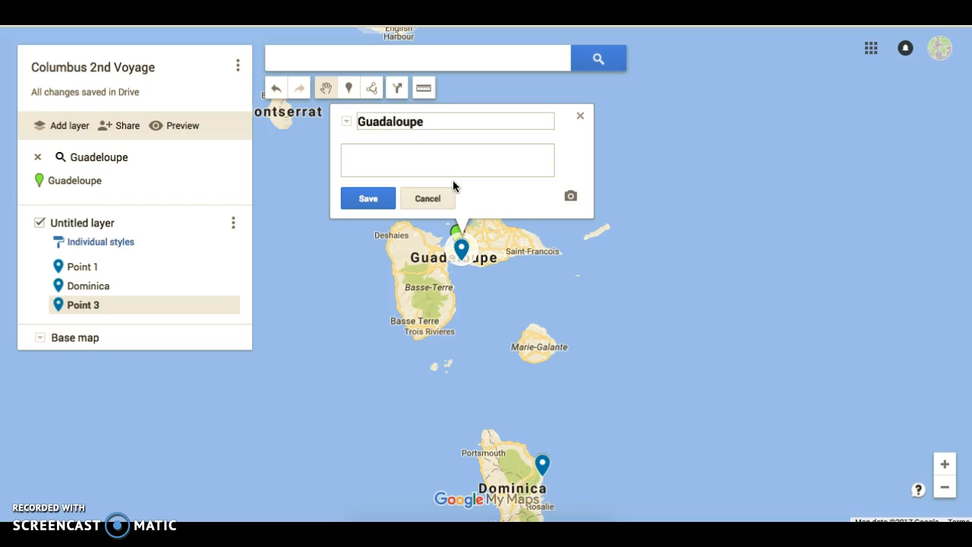
pyautogui.click(372, 207)
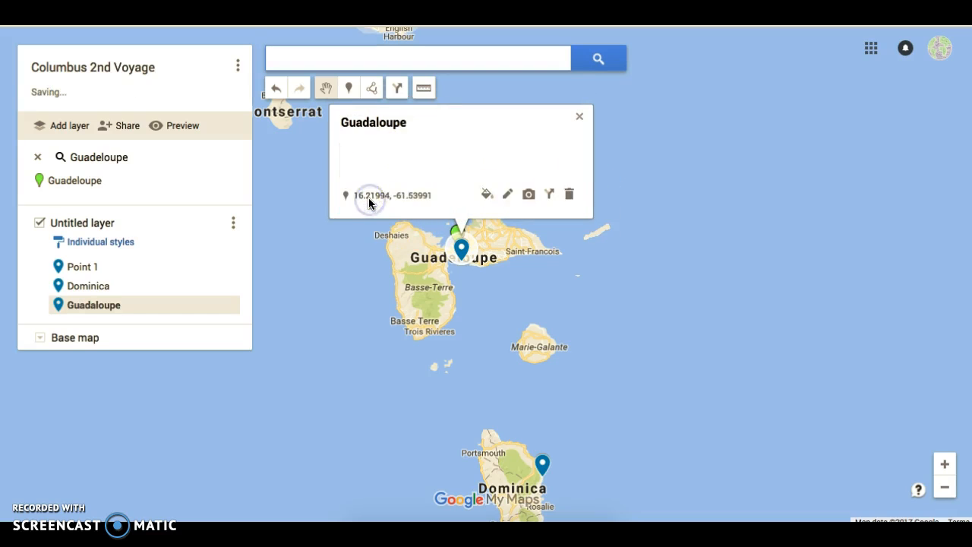
pyautogui.click(579, 116)
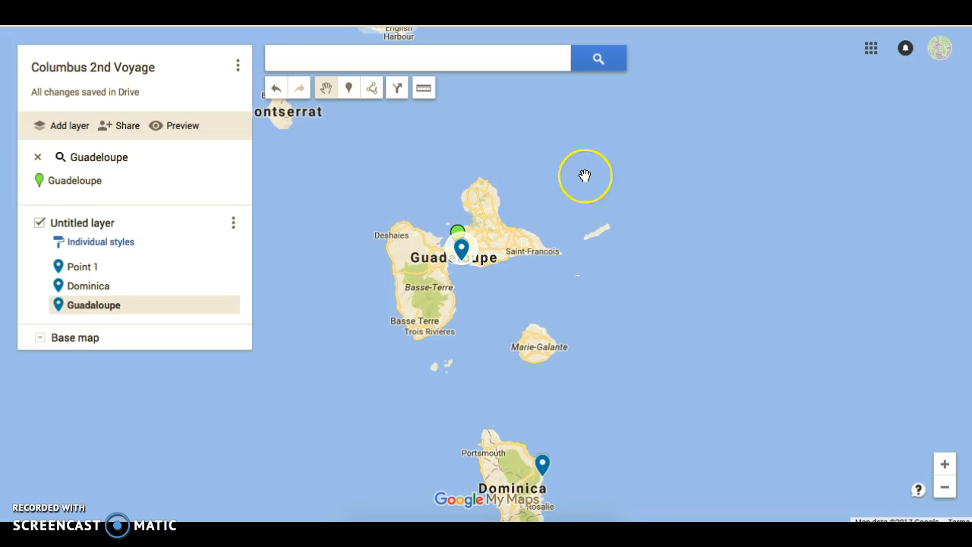
# Step: Search the map for Puerto Rico using the suggested place
pyautogui.click(387, 59)
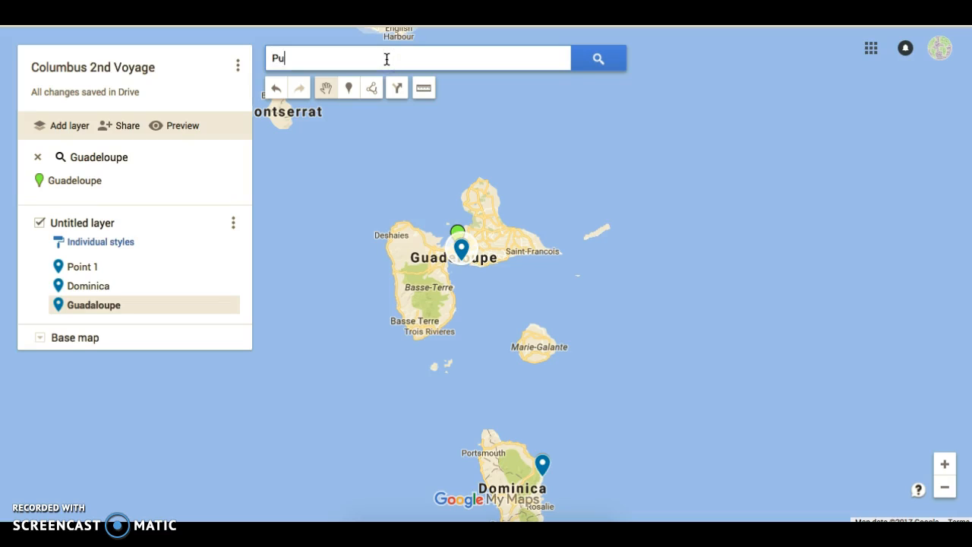
pyautogui.write('Puerto')
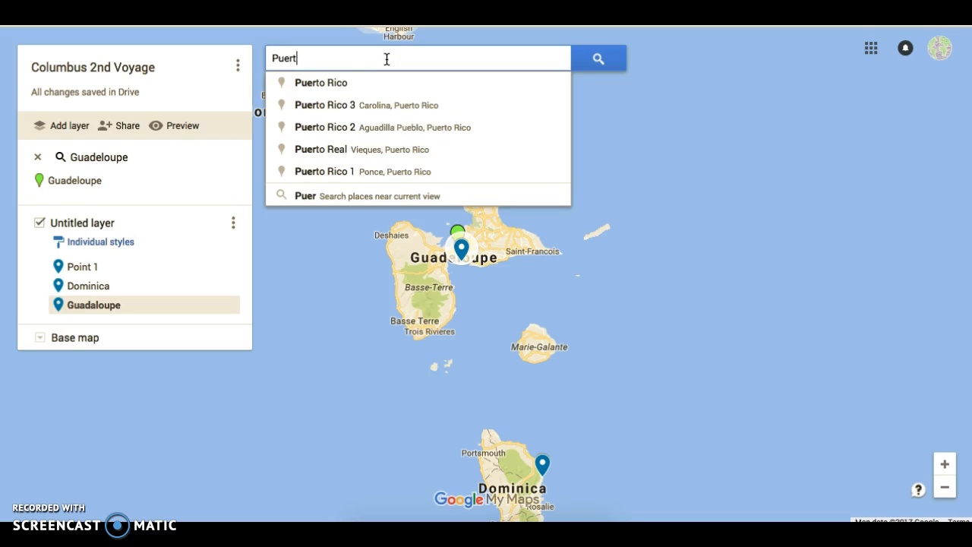
pyautogui.click(346, 84)
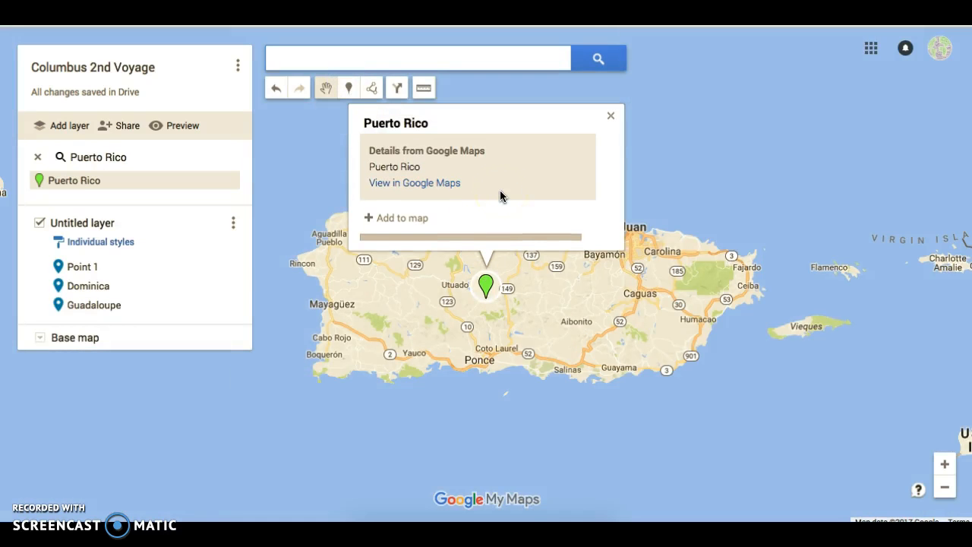
# Step: Place a new marker on the southeast coast of Puerto Rico and save it with the name "Puerto Rico"
pyautogui.click(941, 491)
pyautogui.click(941, 491)
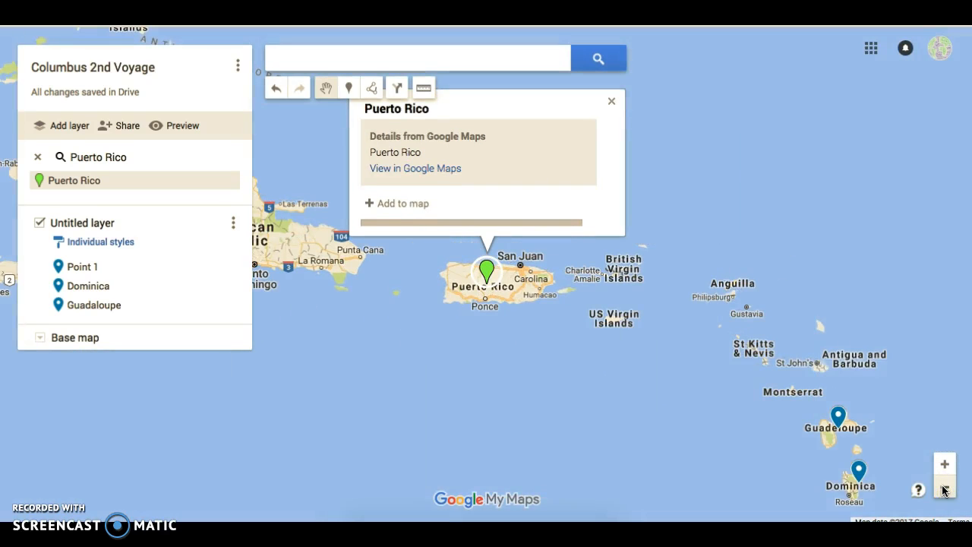
pyautogui.click(941, 491)
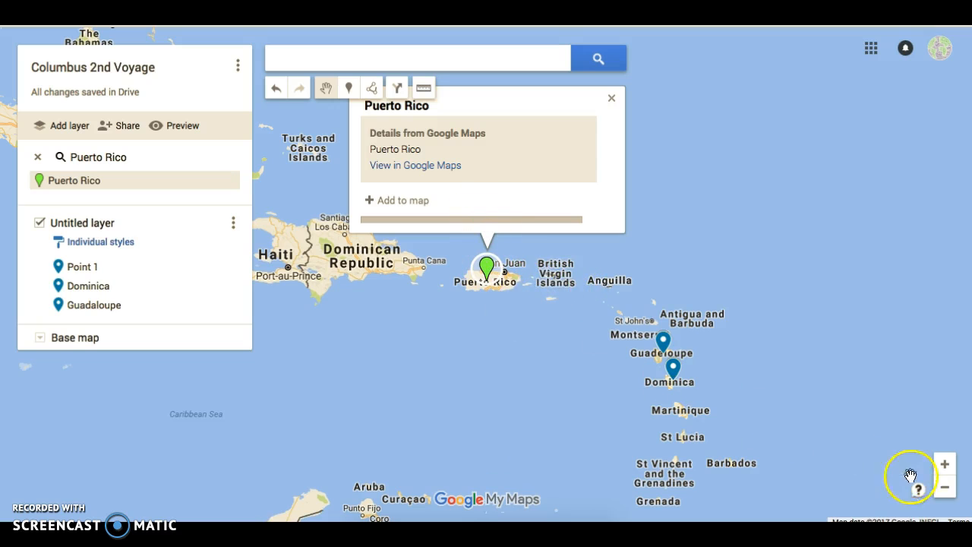
pyautogui.click(944, 472)
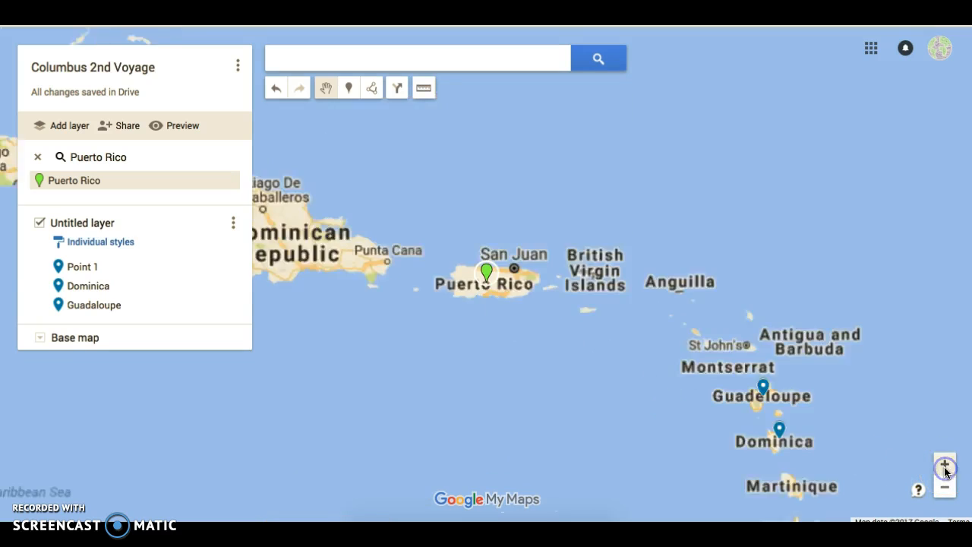
pyautogui.click(945, 471)
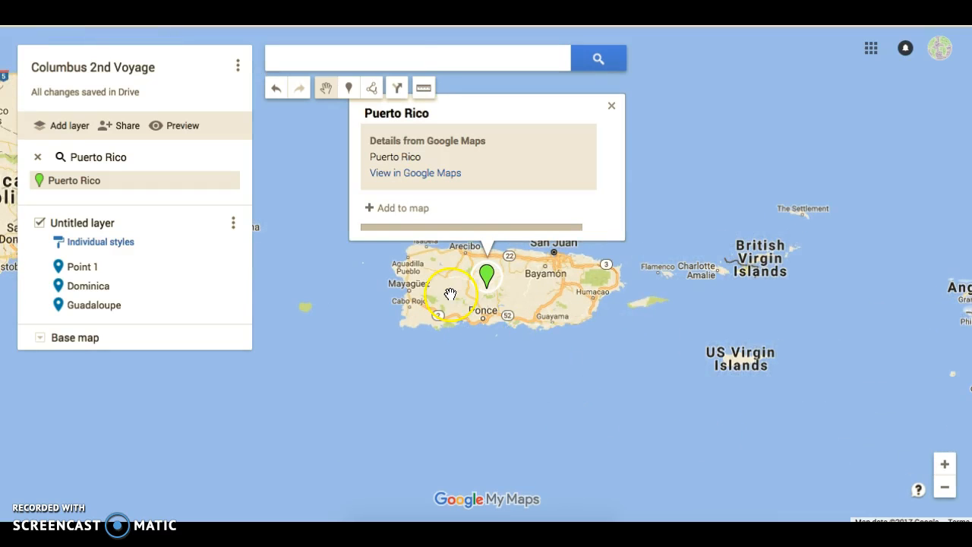
pyautogui.click(348, 88)
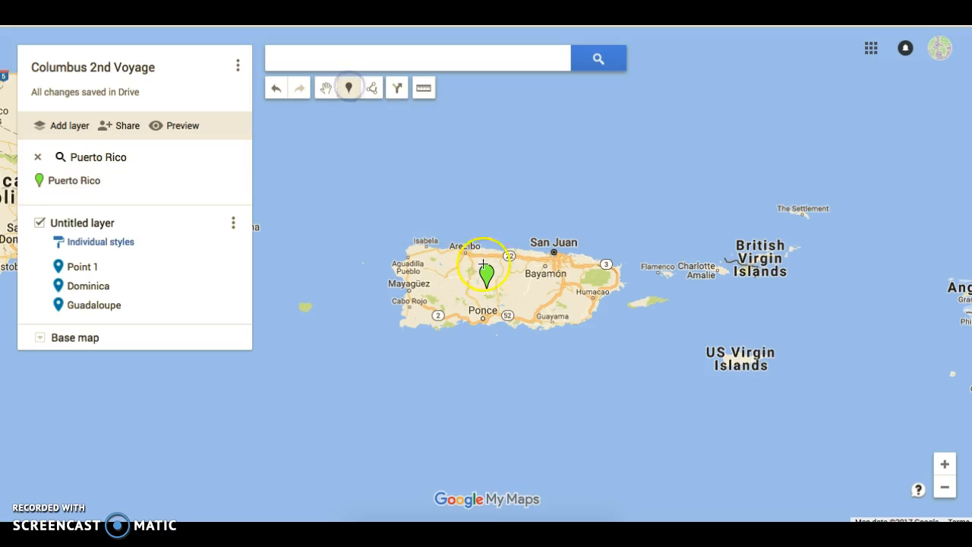
pyautogui.click(557, 327)
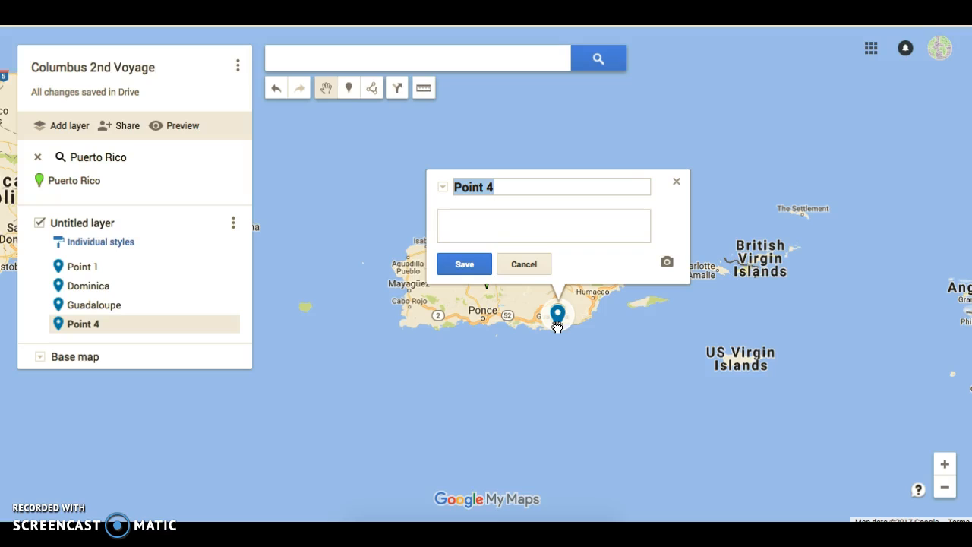
pyautogui.write('Puerto Rico')
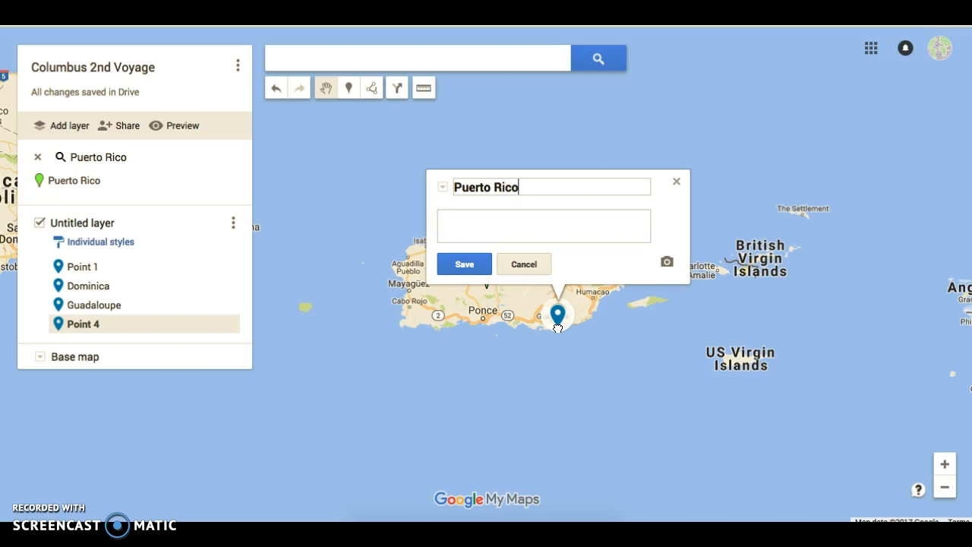
pyautogui.click(461, 264)
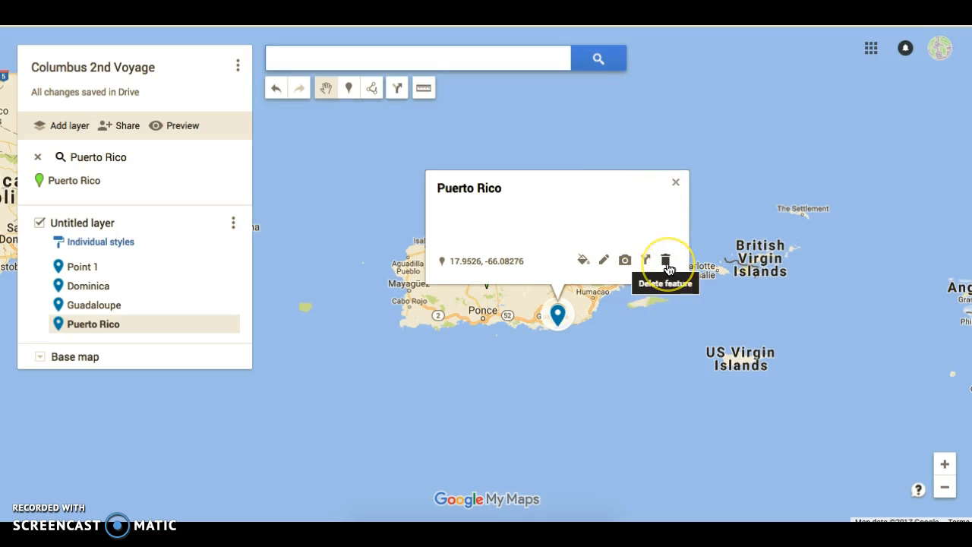
# Step: Change the color of the Point 1 marker at Cádiz to teal green
pyautogui.click(584, 261)
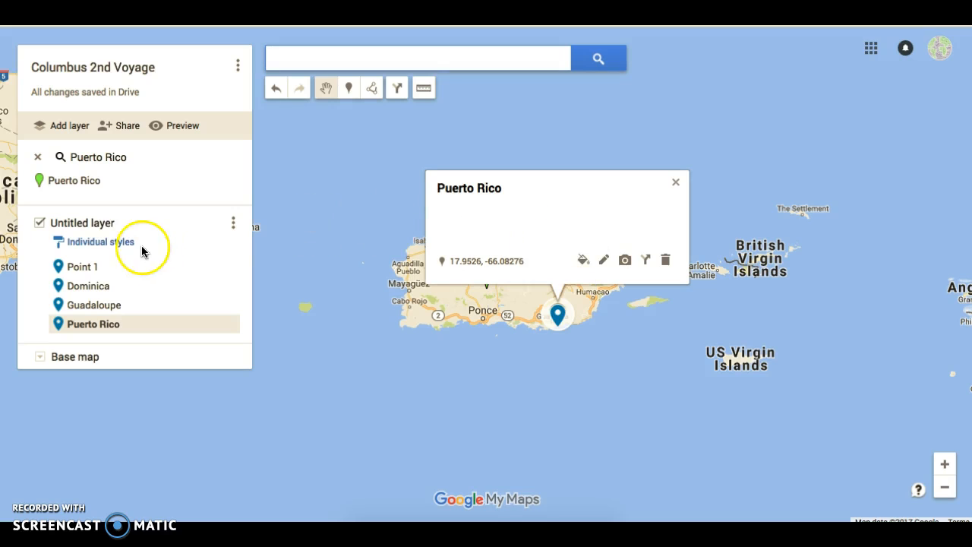
pyautogui.click(227, 269)
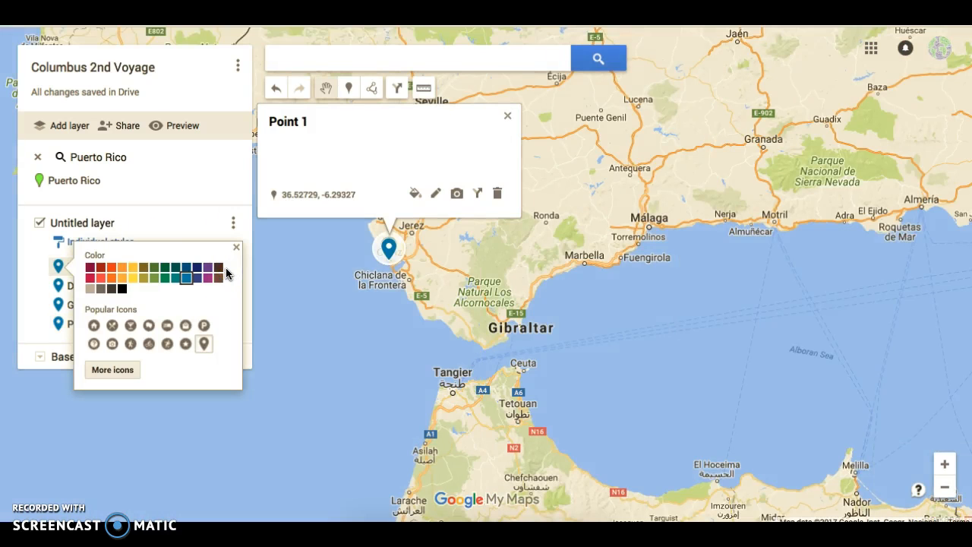
pyautogui.click(172, 273)
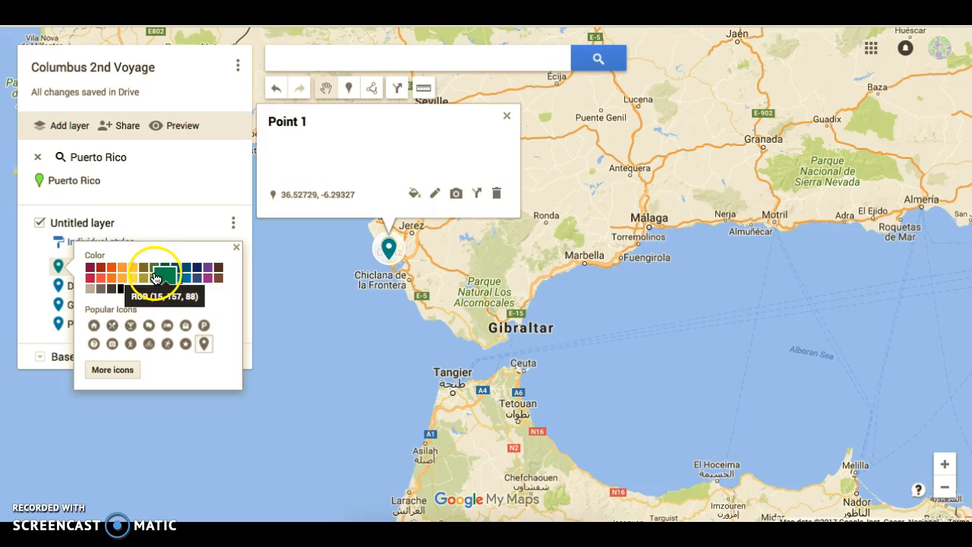
# Step: Recolor the Point 1 marker at Cádiz to green, RGB (15, 157, 88), and dismiss its styling options and info card
pyautogui.click(155, 278)
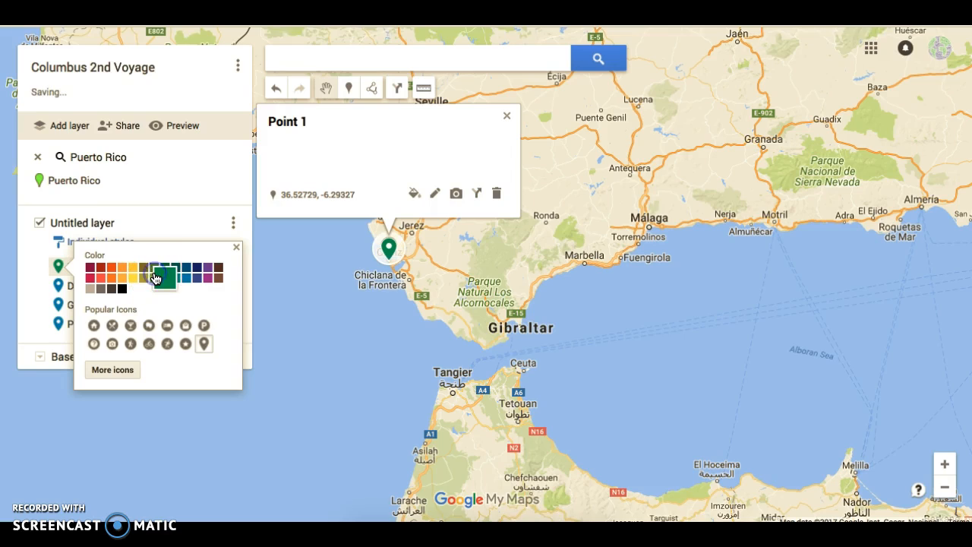
pyautogui.click(123, 372)
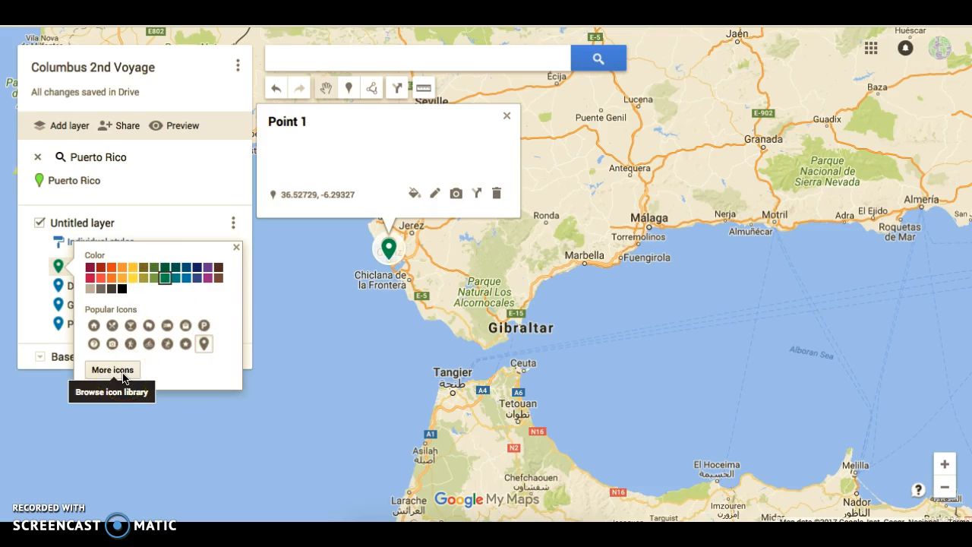
pyautogui.click(236, 247)
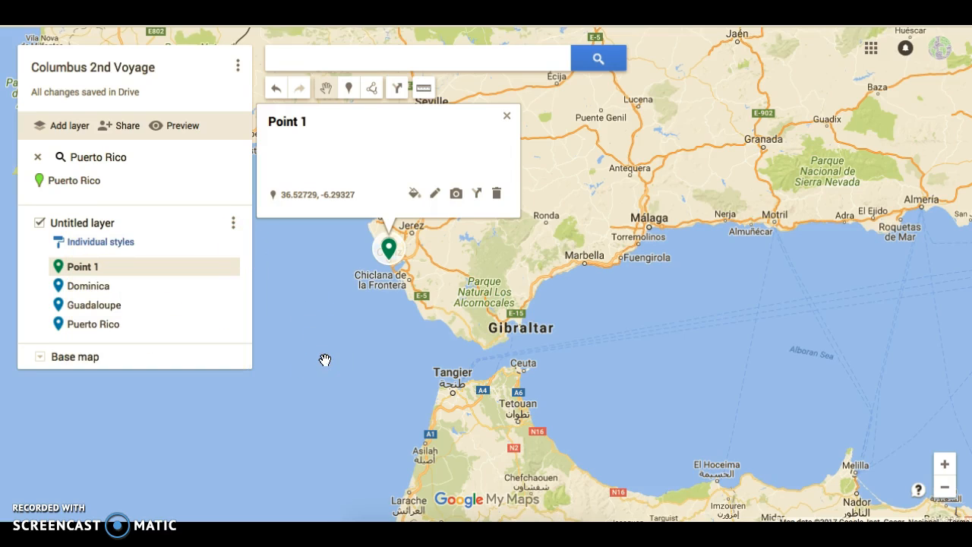
pyautogui.click(363, 351)
pyautogui.click(506, 119)
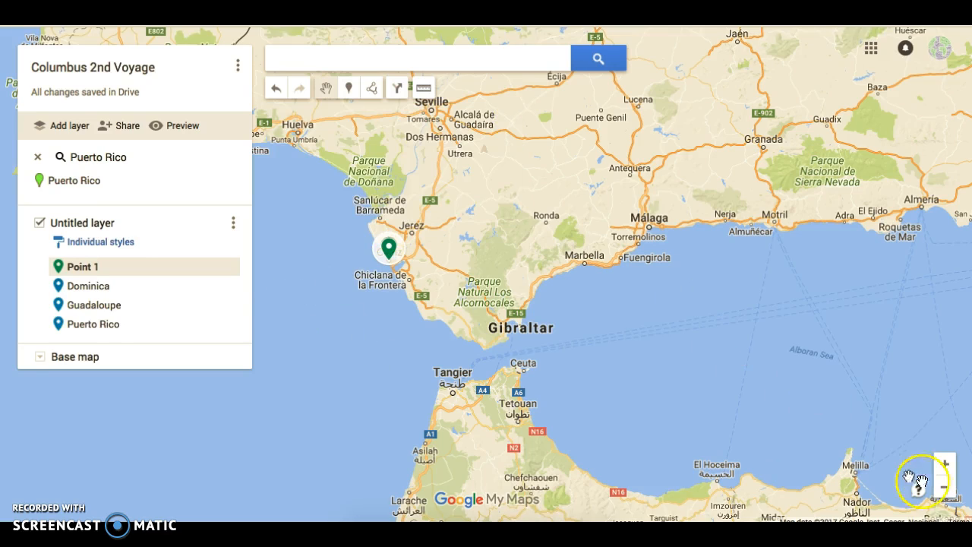
# Step: Examine the Cádiz marker and the Caribbean markers together across the Atlantic
pyautogui.click(946, 488)
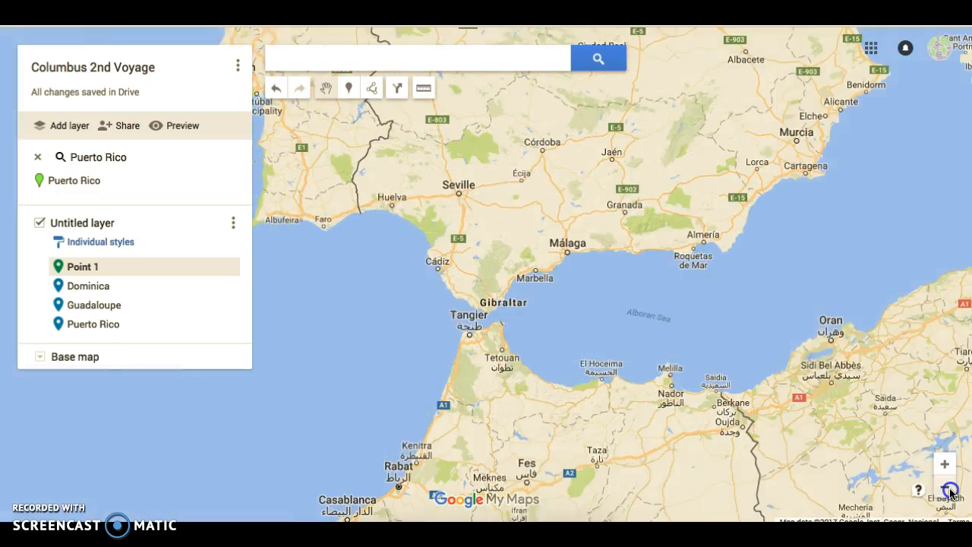
pyautogui.click(946, 488)
pyautogui.click(945, 488)
pyautogui.click(441, 347)
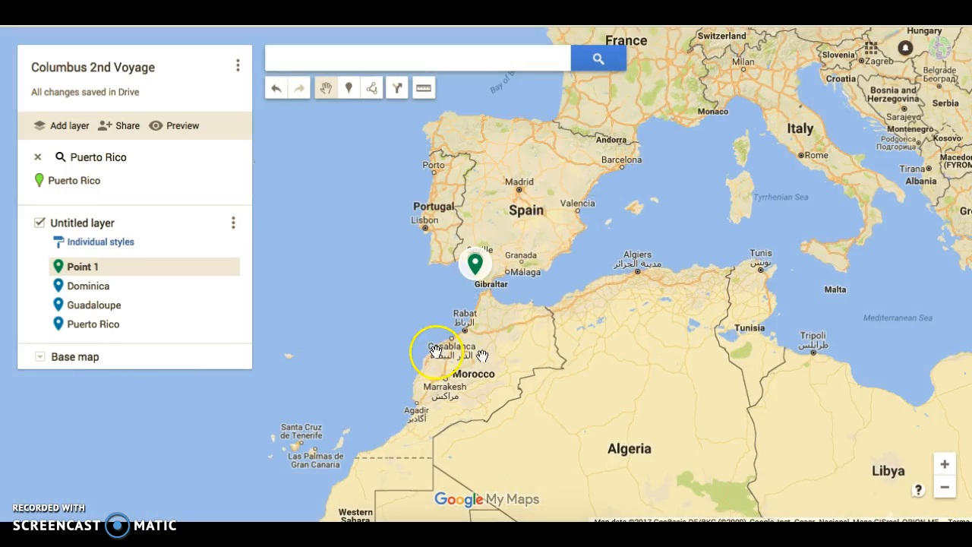
pyautogui.moveTo(380, 321); pyautogui.dragTo(730, 187)
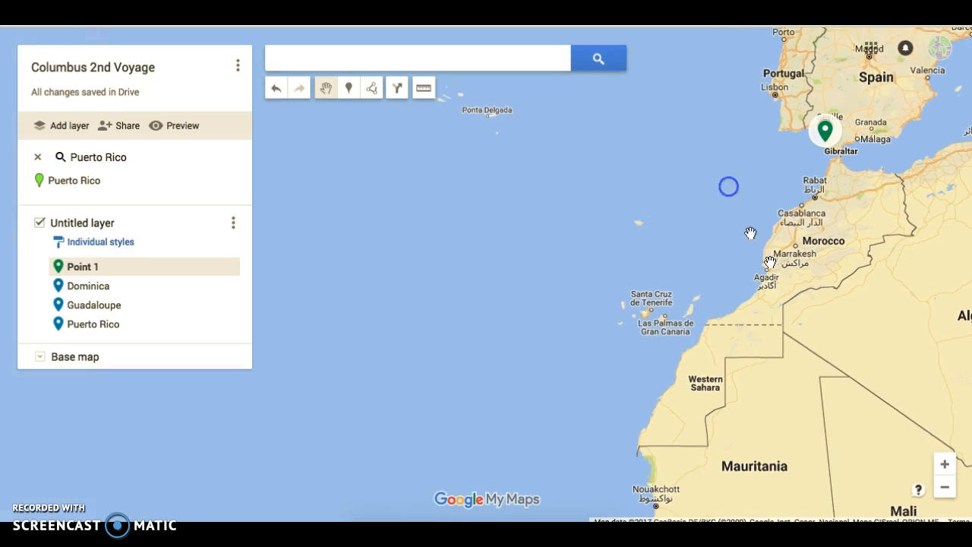
pyautogui.click(944, 488)
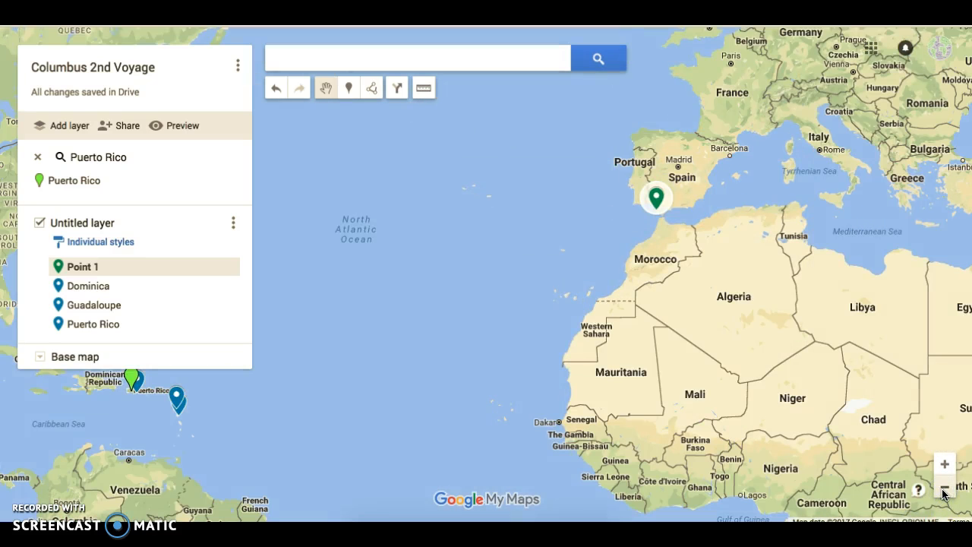
pyautogui.click(944, 488)
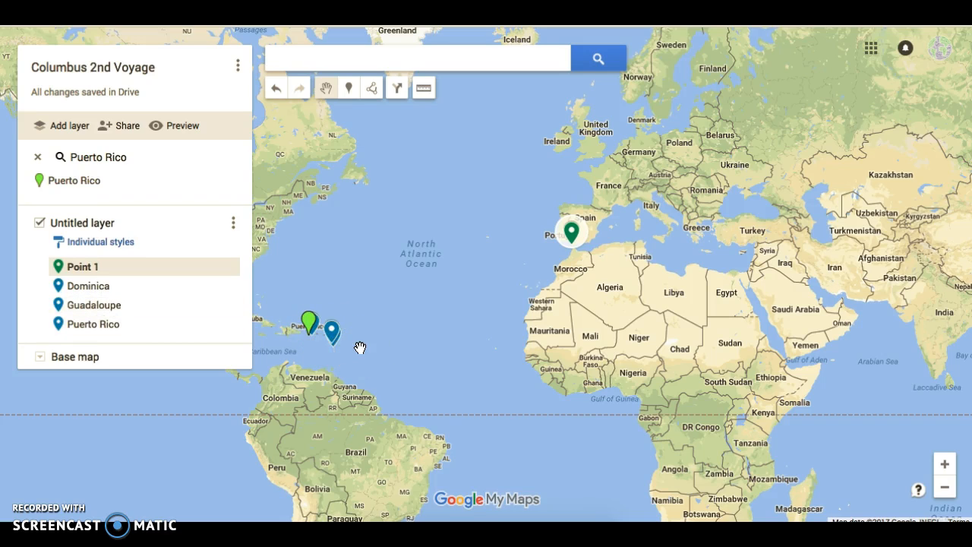
pyautogui.click(371, 90)
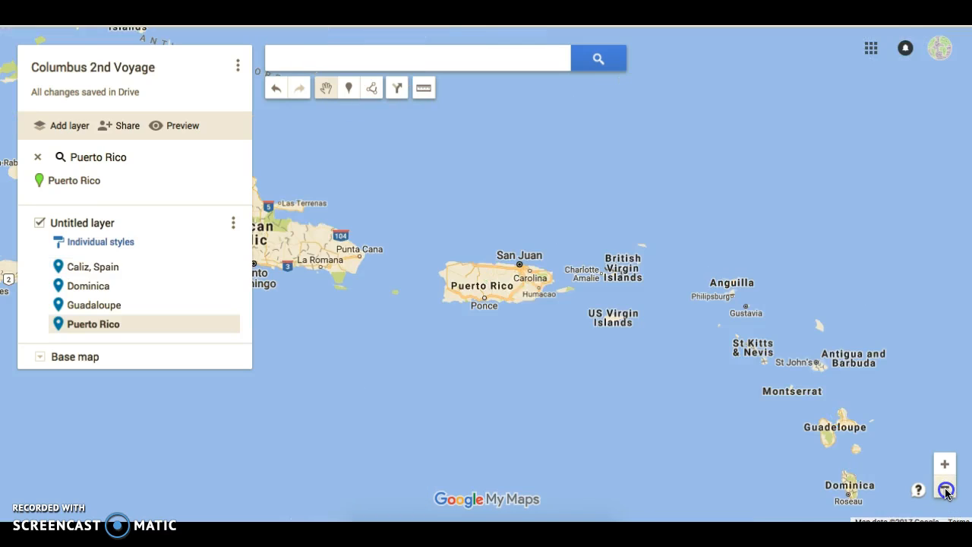
# Step: Try to draw a line across the Atlantic from the Caliz, Spain marker to the Dominica marker
pyautogui.click(945, 486)
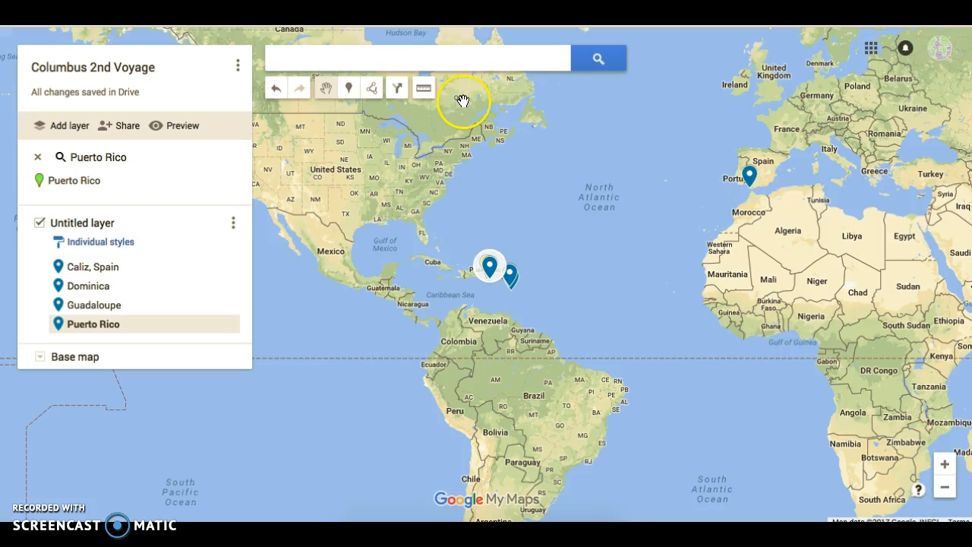
pyautogui.click(373, 90)
pyautogui.click(434, 119)
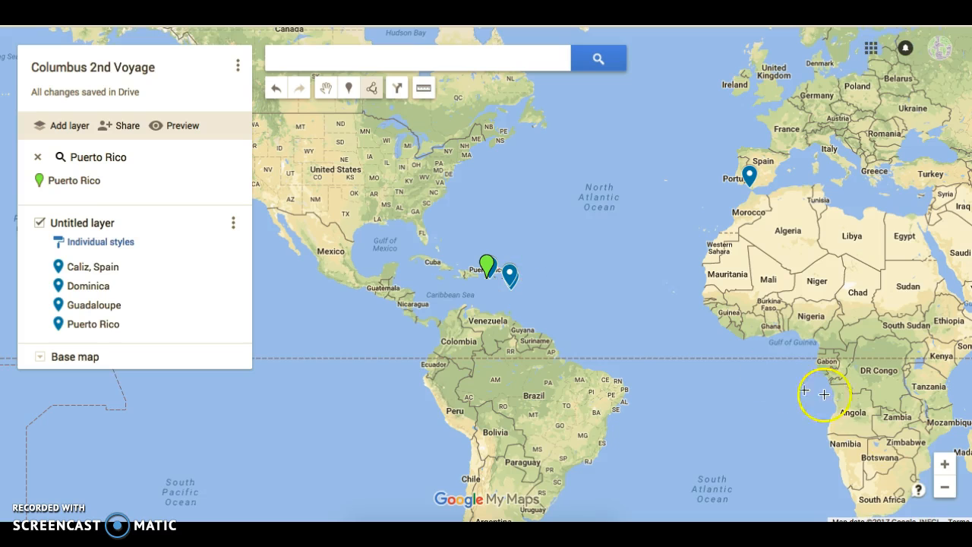
pyautogui.click(945, 489)
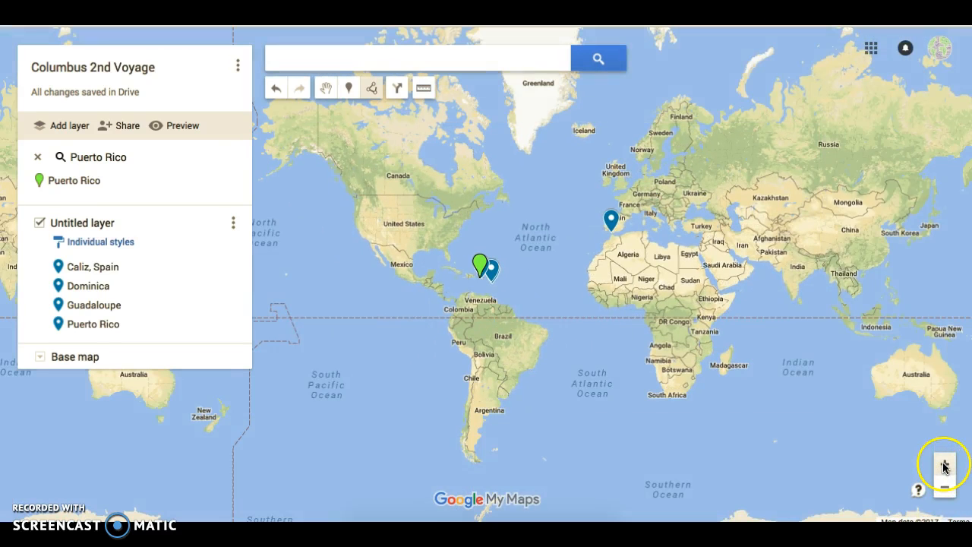
pyautogui.click(945, 465)
pyautogui.click(945, 465)
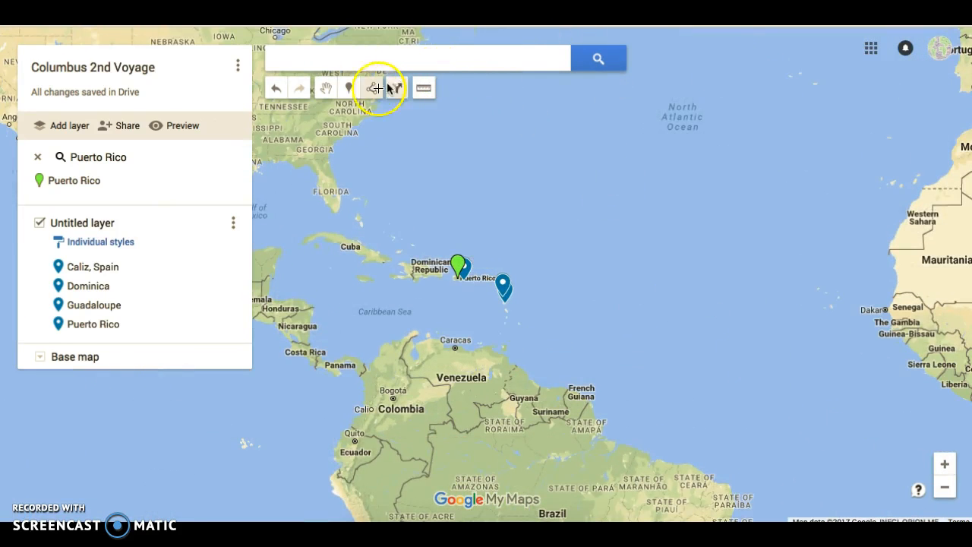
pyautogui.moveTo(623, 209); pyautogui.dragTo(530, 223)
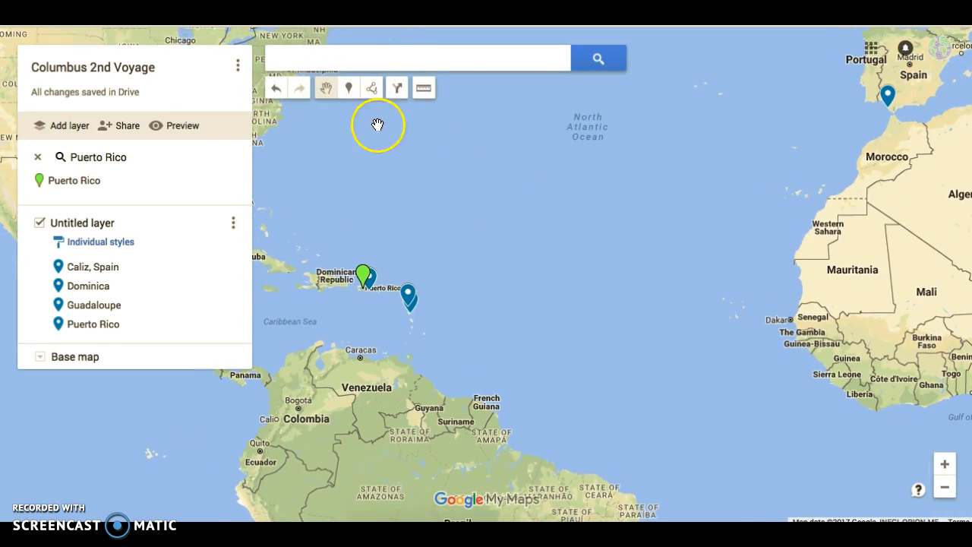
pyautogui.click(372, 93)
pyautogui.click(459, 115)
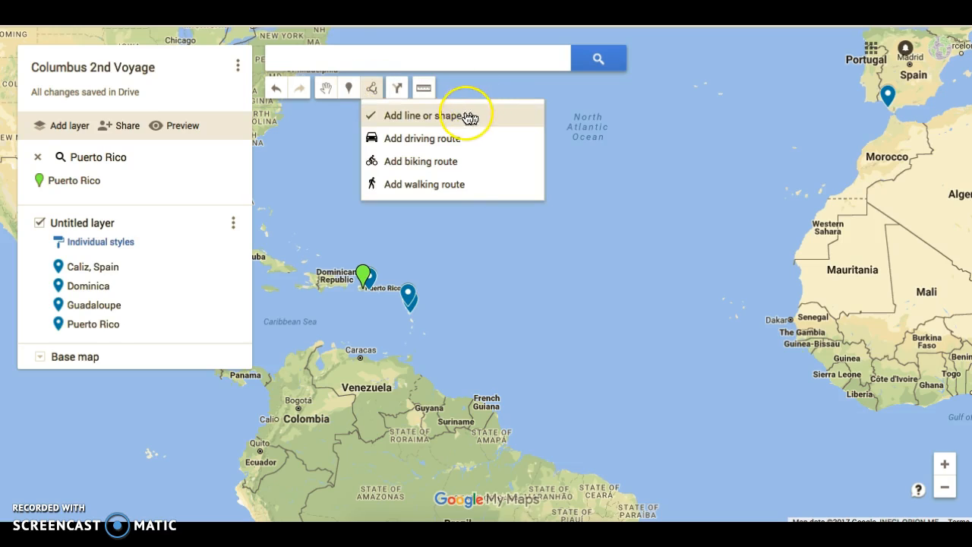
pyautogui.click(888, 101)
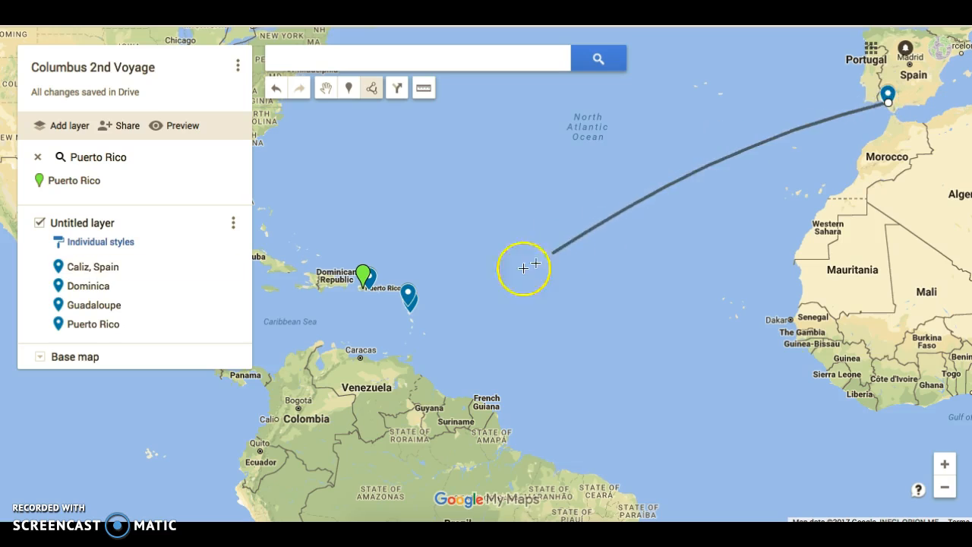
pyautogui.doubleClick(412, 307)
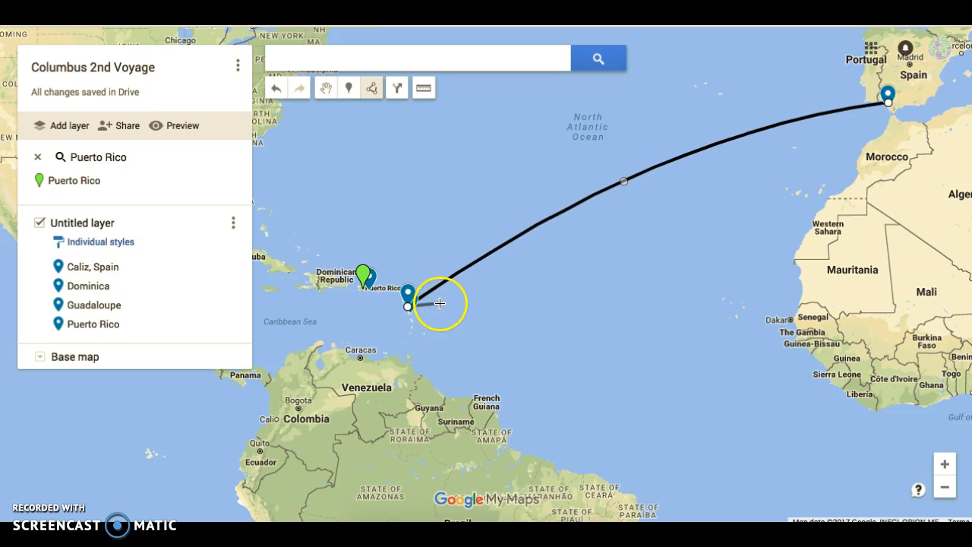
pyautogui.click(325, 88)
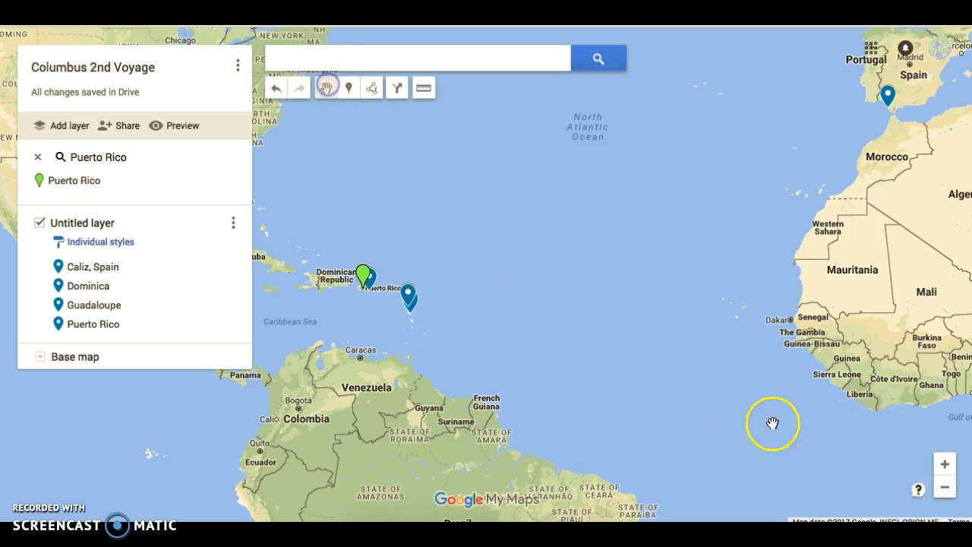
# Step: Draw a line across the Atlantic from the Caliz, Spain marker to the Guadaloupe marker
pyautogui.click(943, 461)
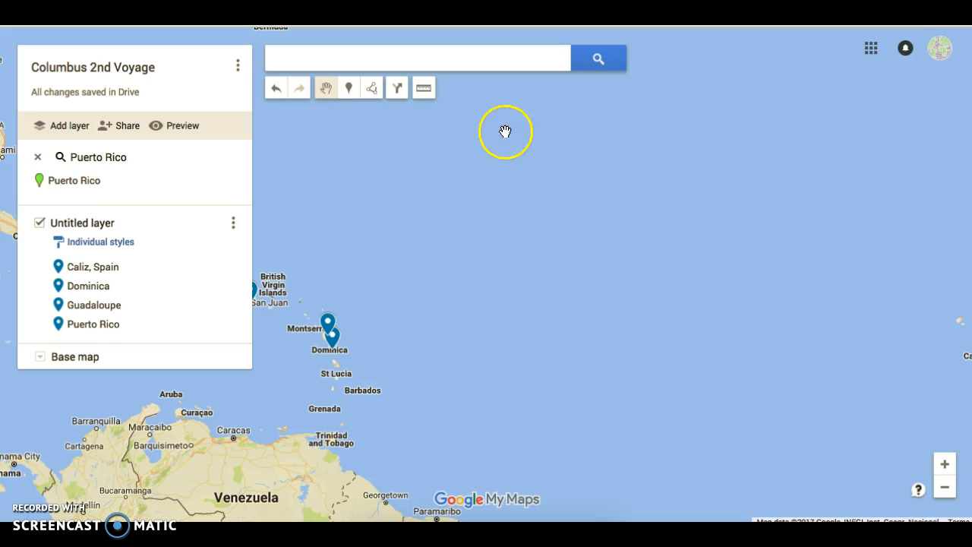
pyautogui.moveTo(762, 269); pyautogui.dragTo(527, 308)
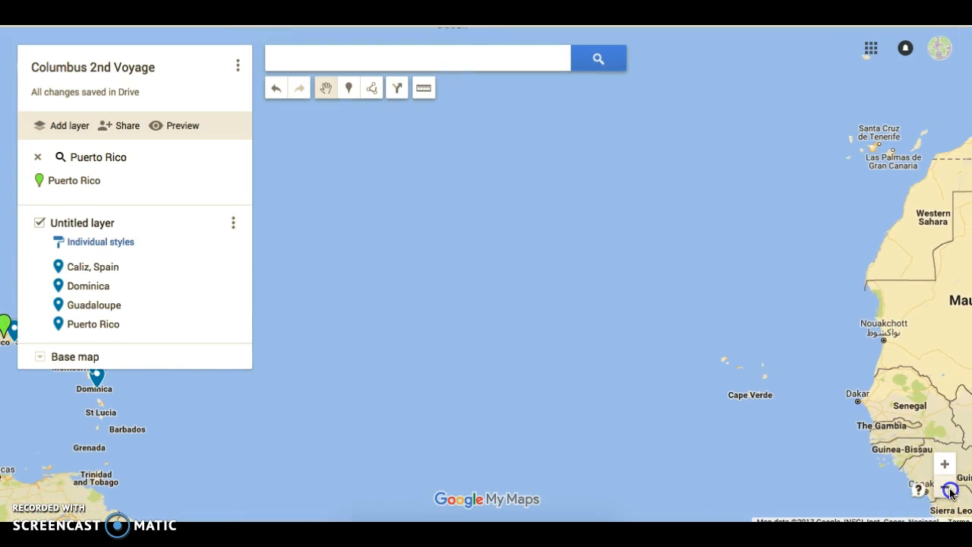
pyautogui.click(948, 489)
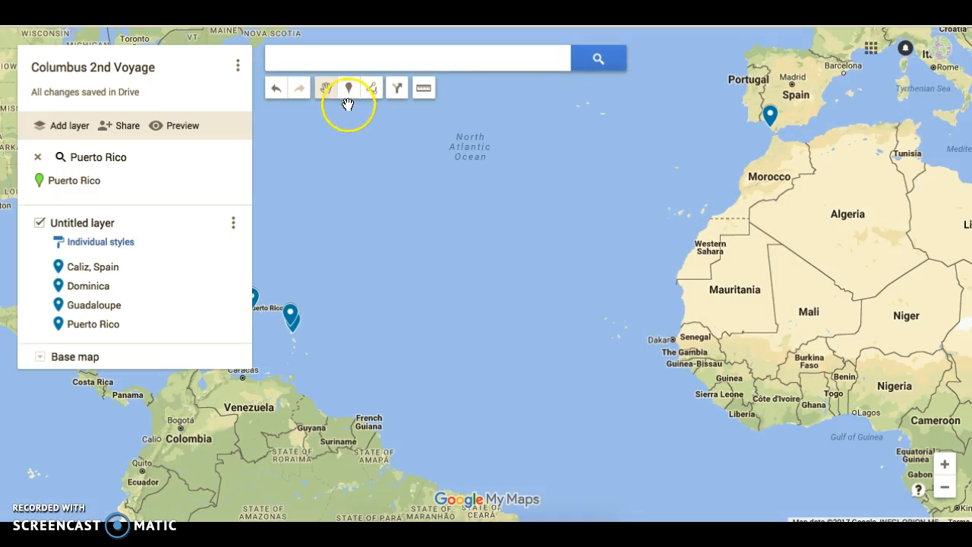
pyautogui.click(370, 91)
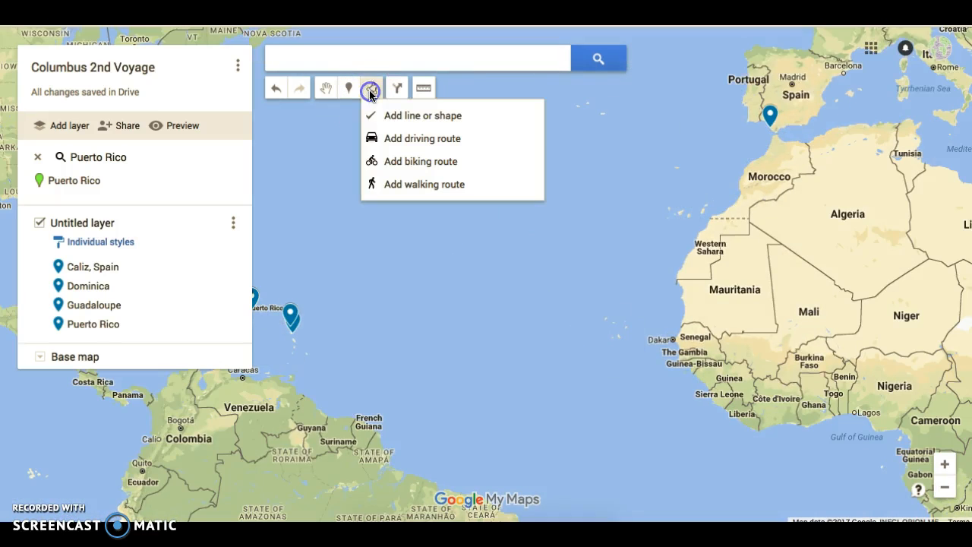
pyautogui.click(406, 112)
pyautogui.click(770, 116)
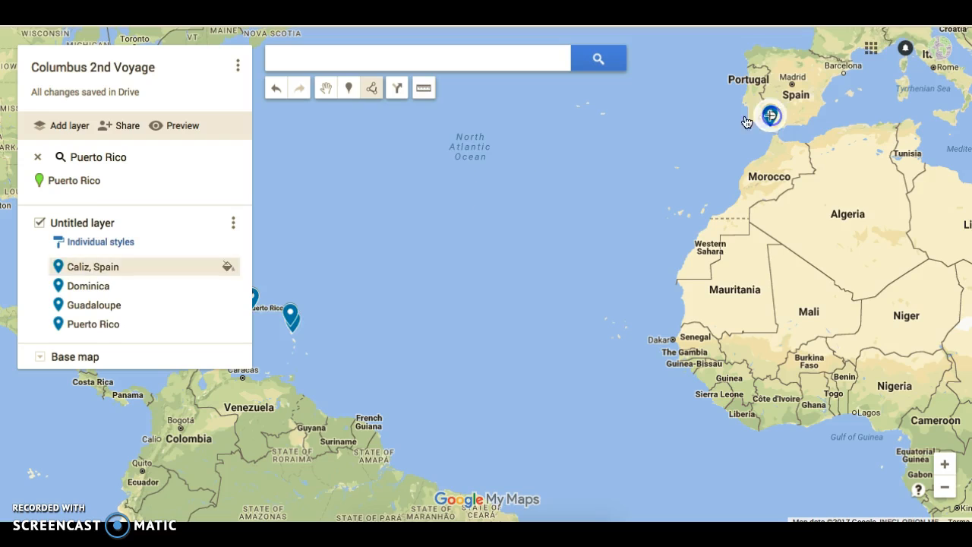
pyautogui.doubleClick(292, 322)
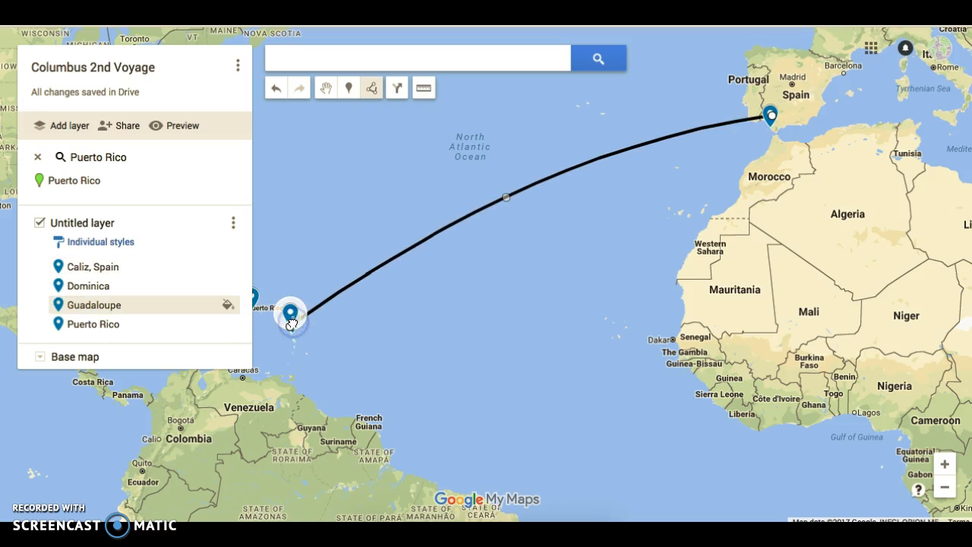
pyautogui.click(292, 324)
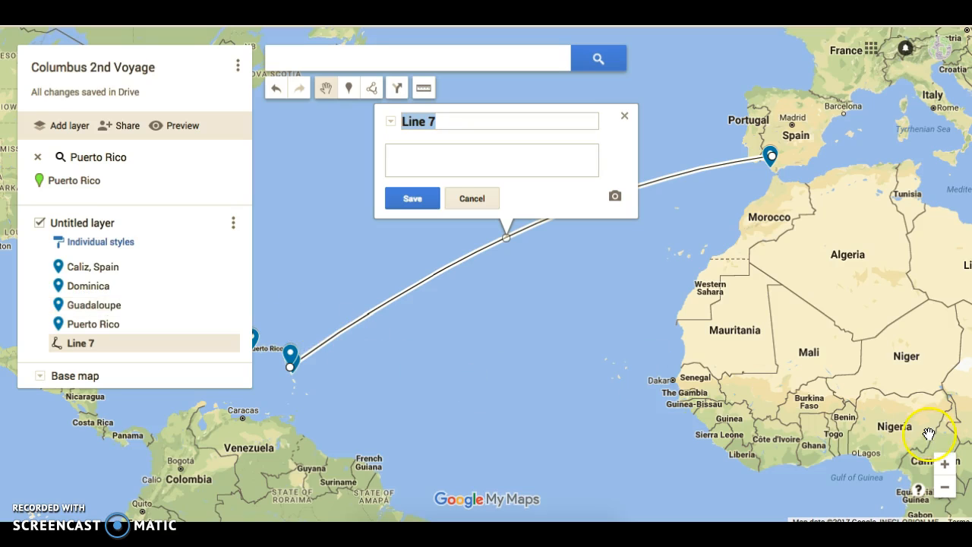
# Step: Move the Caribbean endpoint of the Atlantic line from Guadaloupe onto the Dominica marker
pyautogui.click(945, 464)
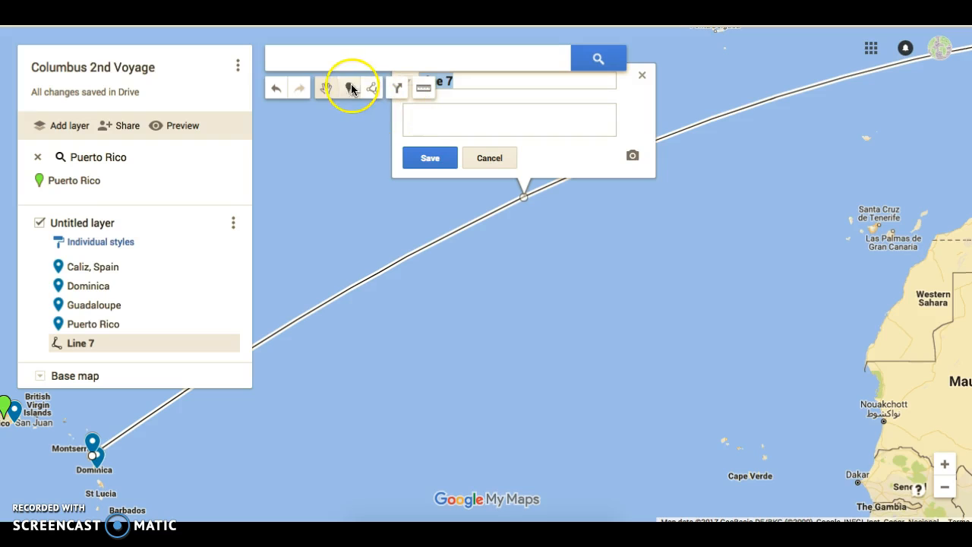
pyautogui.click(325, 88)
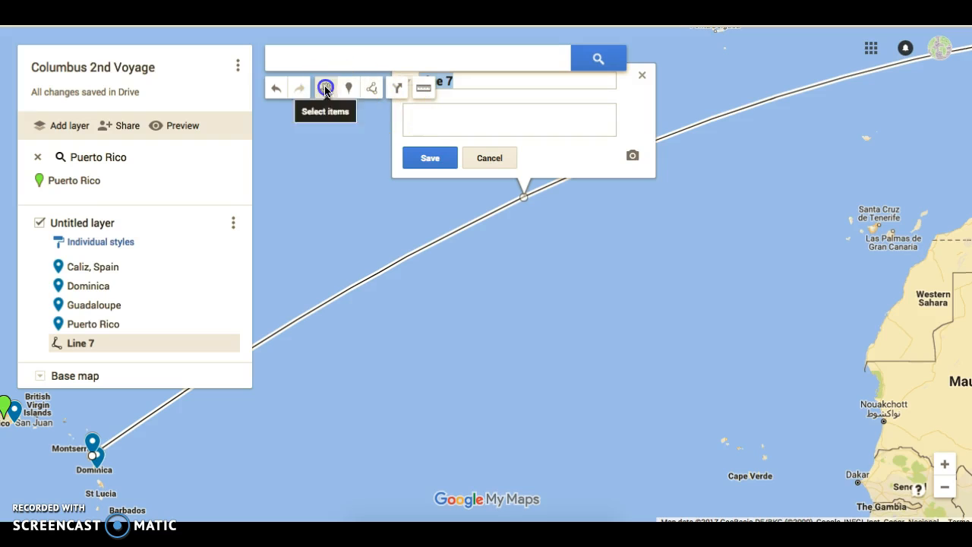
pyautogui.moveTo(324, 169); pyautogui.dragTo(650, 137)
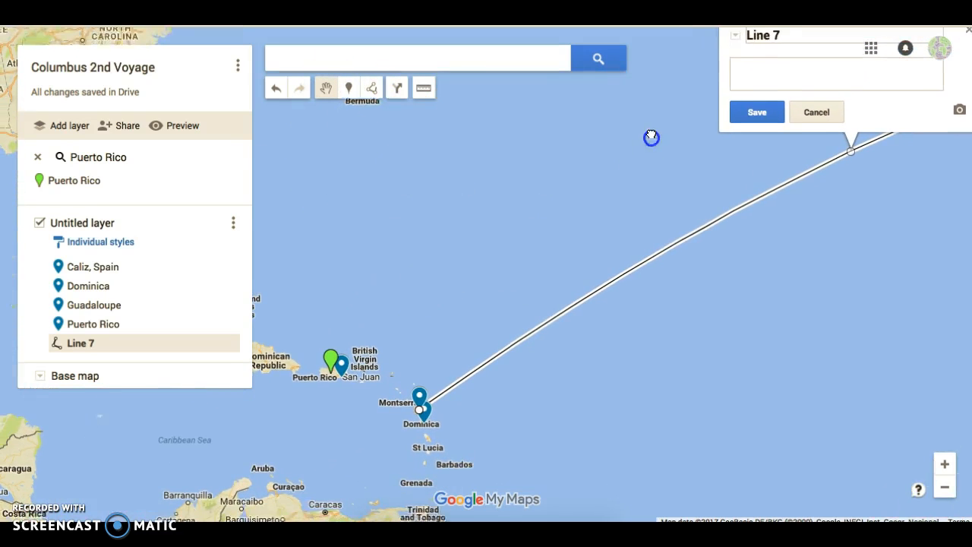
pyautogui.click(944, 464)
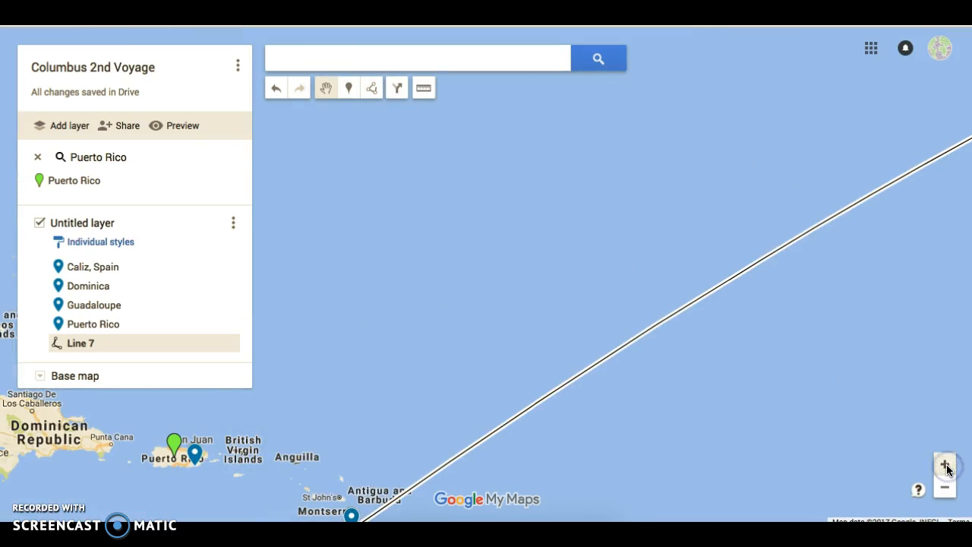
pyautogui.moveTo(539, 365); pyautogui.dragTo(781, 120)
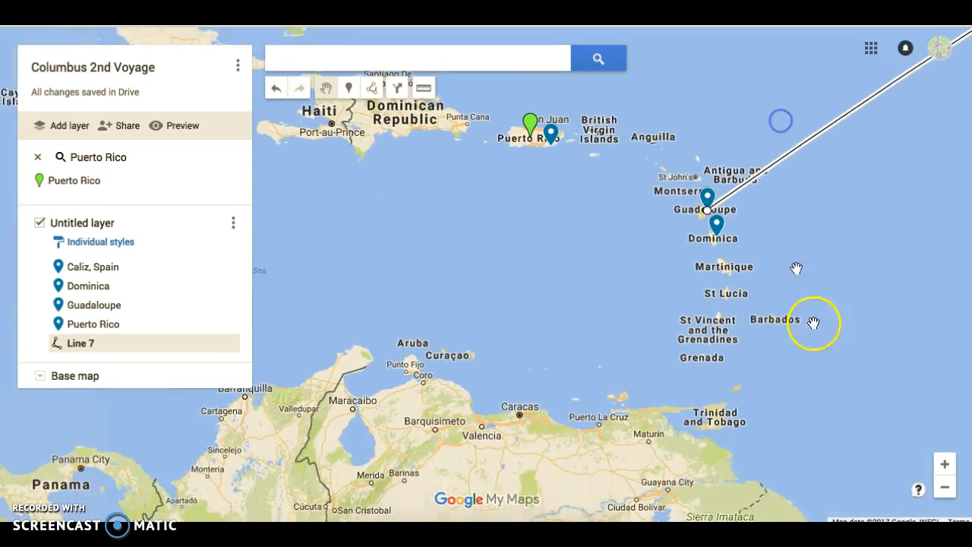
pyautogui.moveTo(813, 323); pyautogui.dragTo(858, 295)
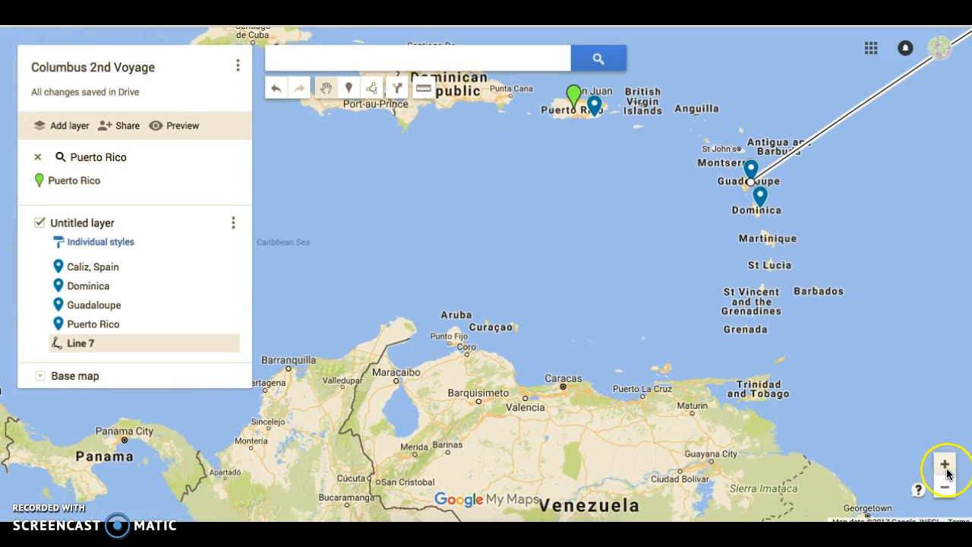
pyautogui.click(945, 464)
pyautogui.moveTo(779, 384); pyautogui.dragTo(598, 311)
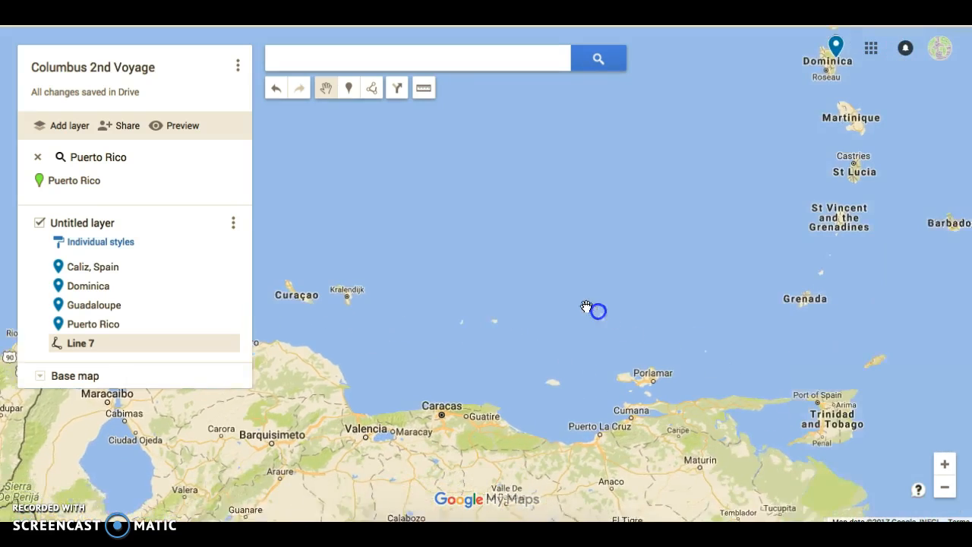
pyautogui.moveTo(666, 202); pyautogui.dragTo(377, 466)
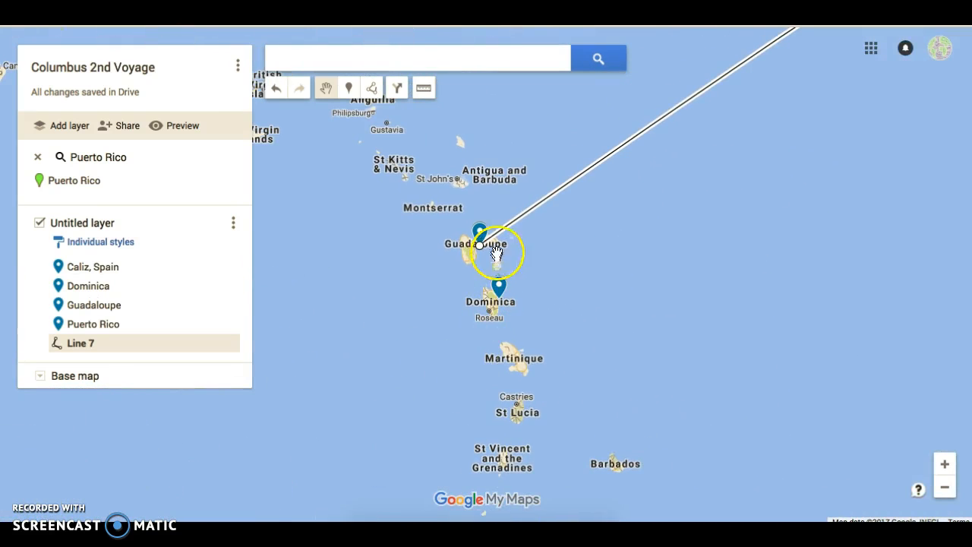
pyautogui.moveTo(487, 252); pyautogui.dragTo(504, 290)
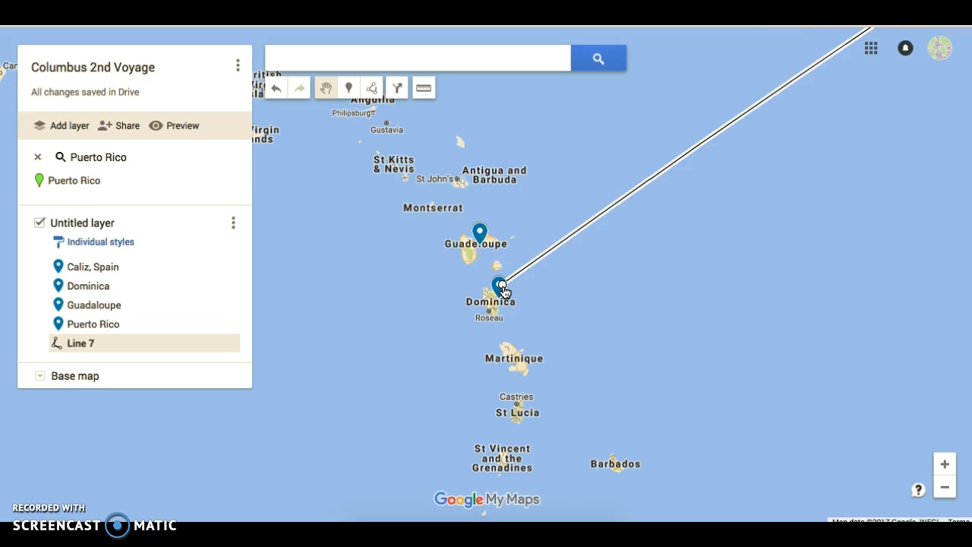
pyautogui.click(371, 88)
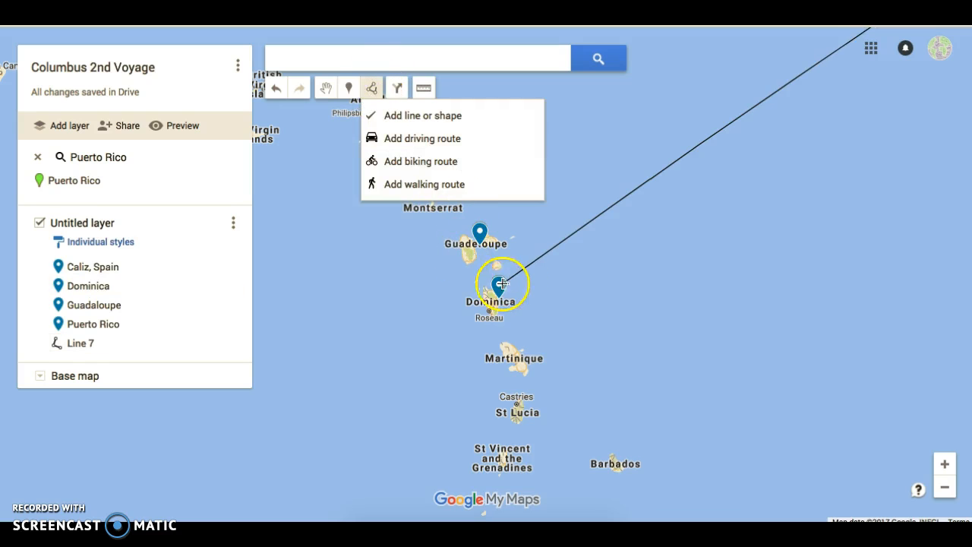
pyautogui.click(499, 286)
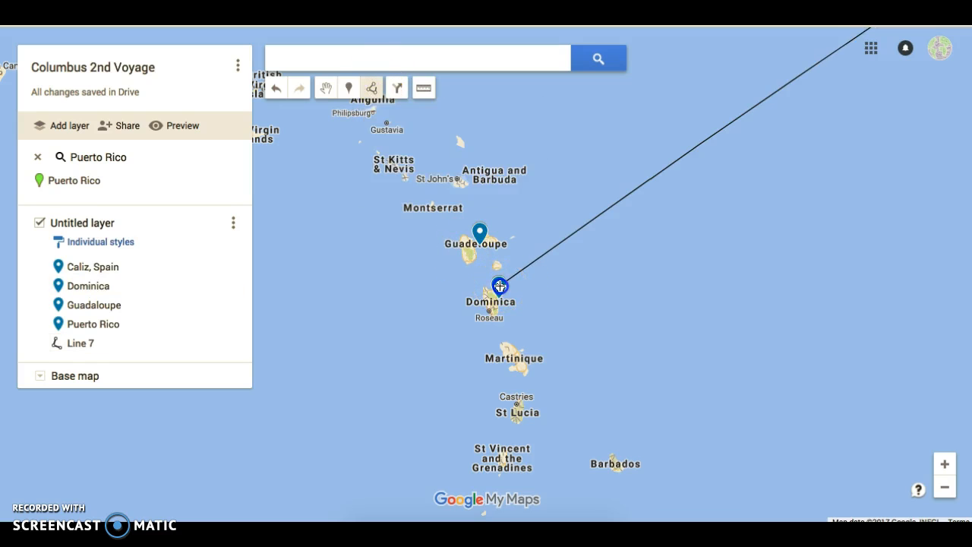
pyautogui.click(501, 284)
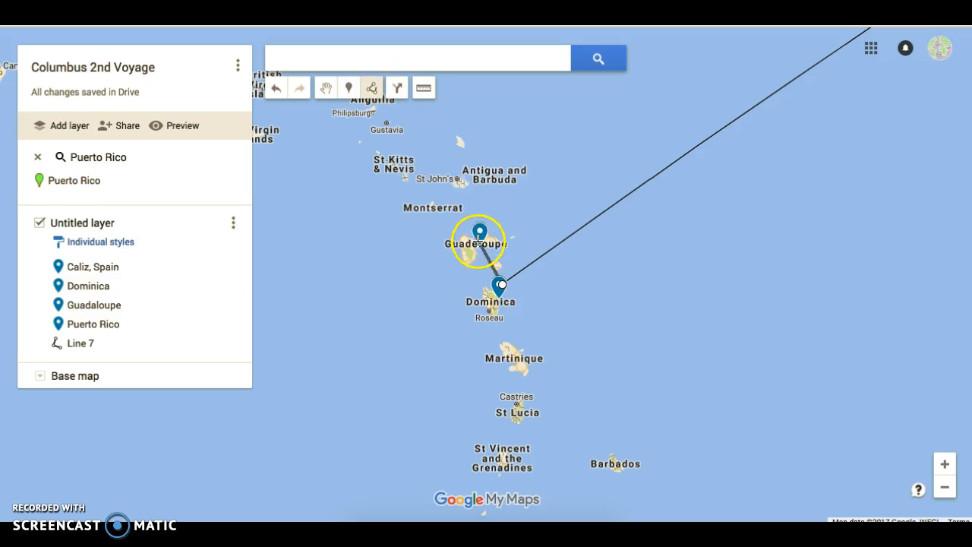
pyautogui.click(479, 233)
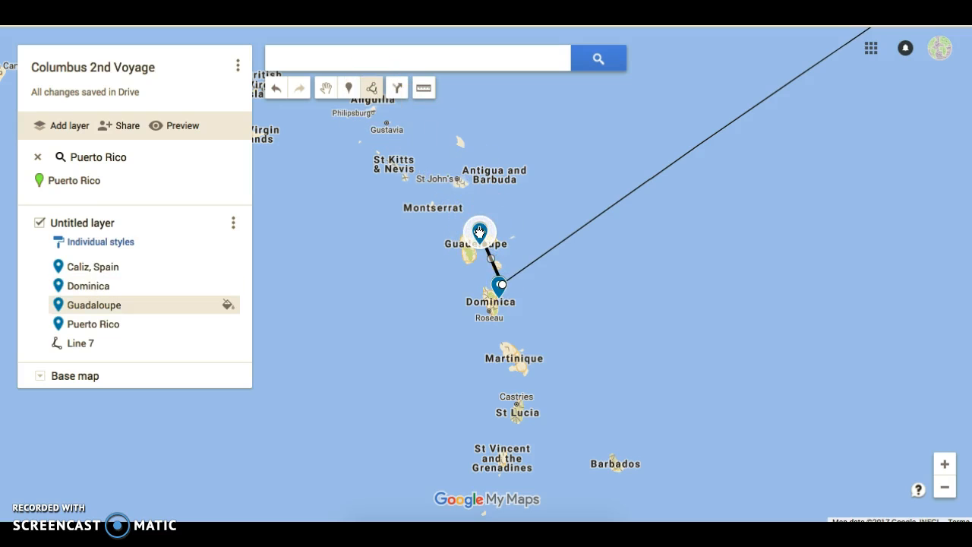
pyautogui.click(328, 89)
# Step: Draw one line from the Dominica marker through the Guadaloupe marker to the blue Puerto Rico marker
pyautogui.moveTo(672, 335); pyautogui.dragTo(838, 460)
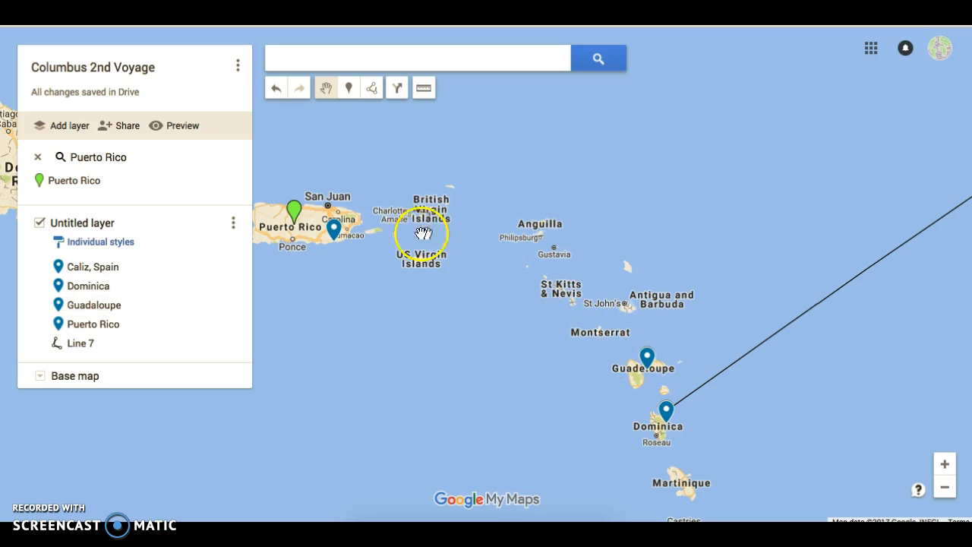
pyautogui.click(373, 89)
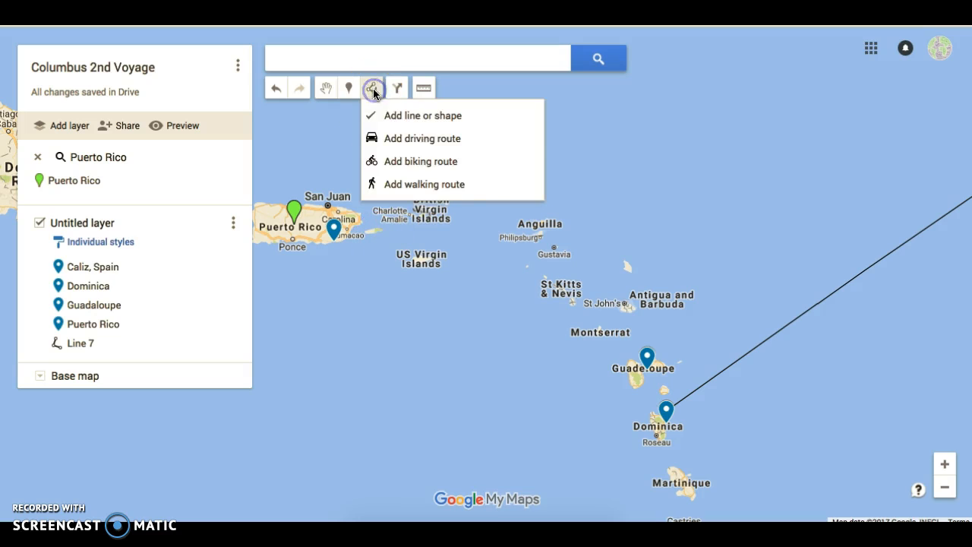
pyautogui.click(413, 115)
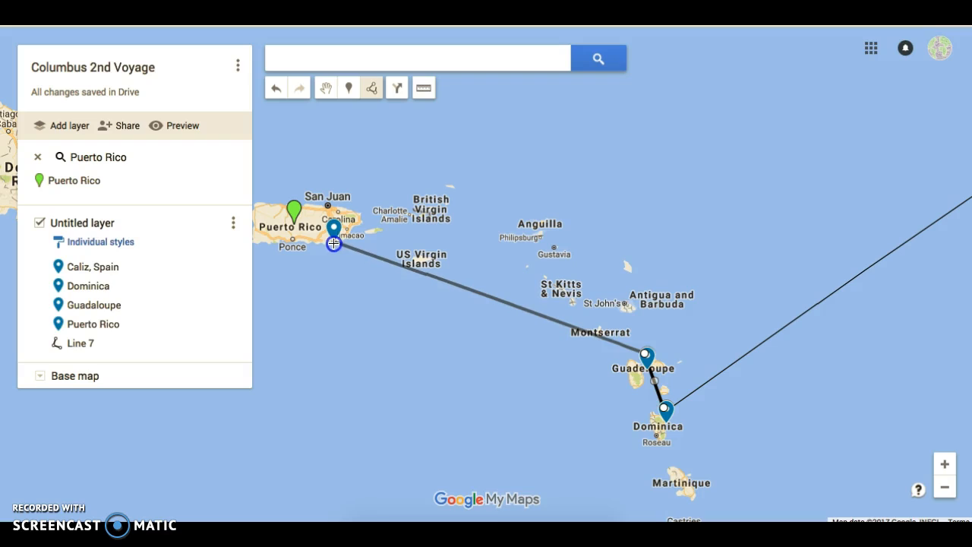
pyautogui.doubleClick(333, 238)
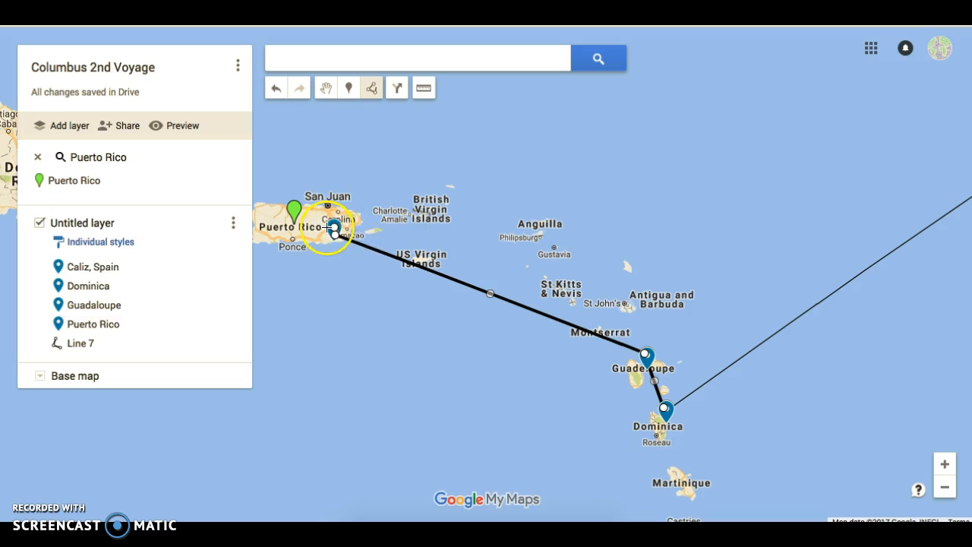
pyautogui.click(337, 237)
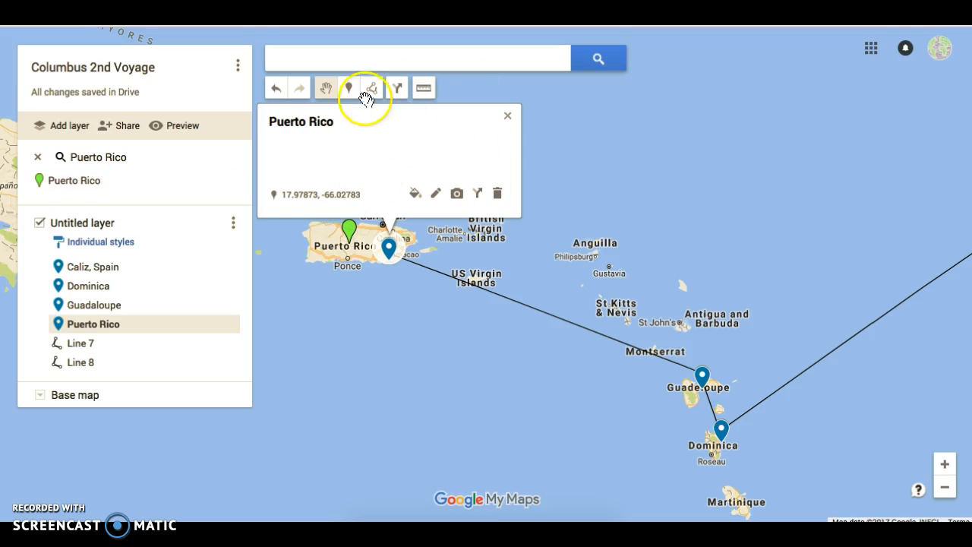
pyautogui.click(509, 119)
# Step: Color the Atlantic line between Spain and Dominica green and increase its line width
pyautogui.moveTo(743, 199); pyautogui.dragTo(618, 154)
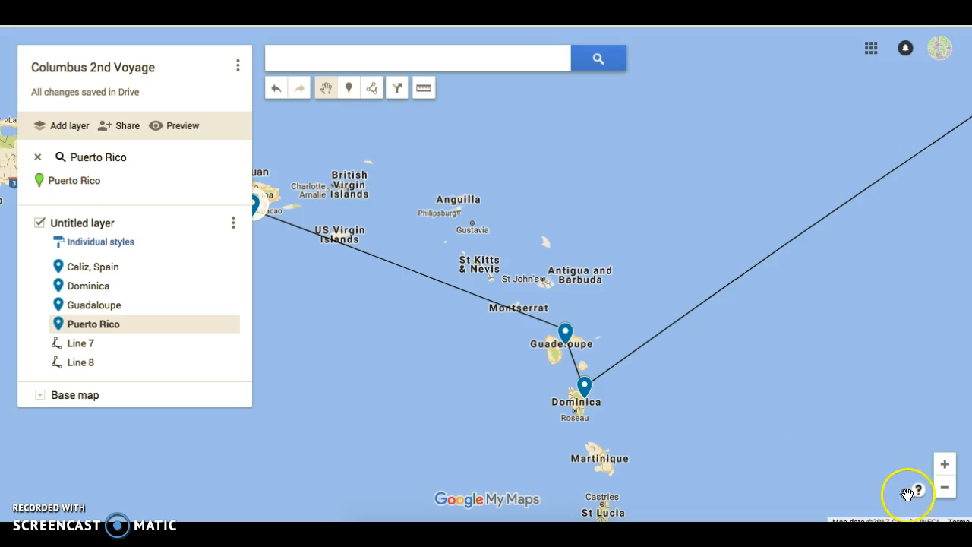
pyautogui.click(944, 490)
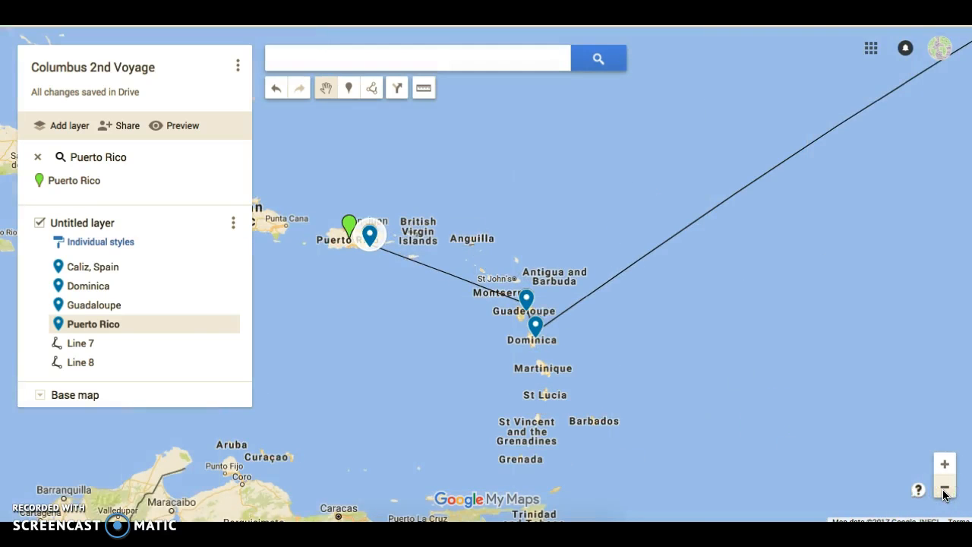
pyautogui.click(944, 490)
pyautogui.moveTo(696, 268)
pyautogui.mouseDown()
pyautogui.moveTo(701, 274)
pyautogui.moveTo(688, 278)
pyautogui.mouseUp()
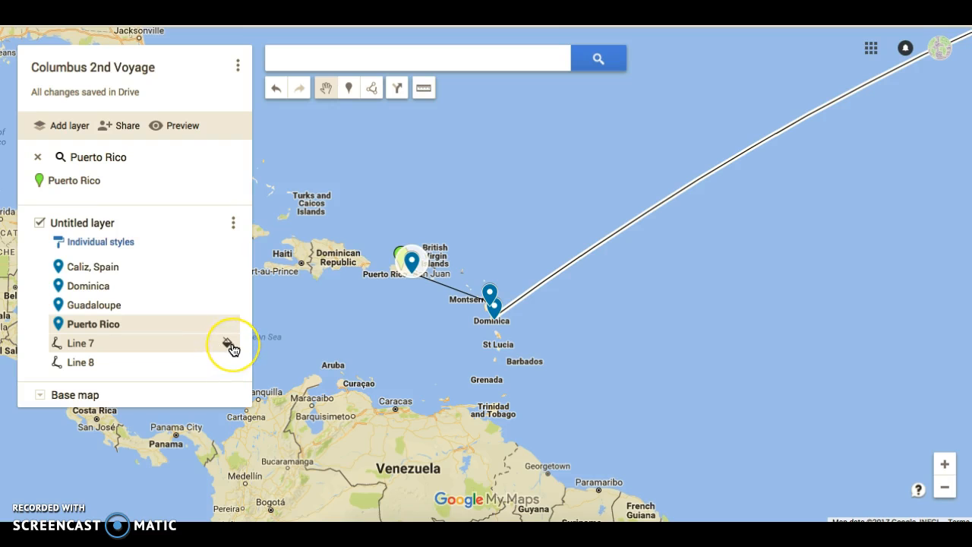
pyautogui.click(229, 344)
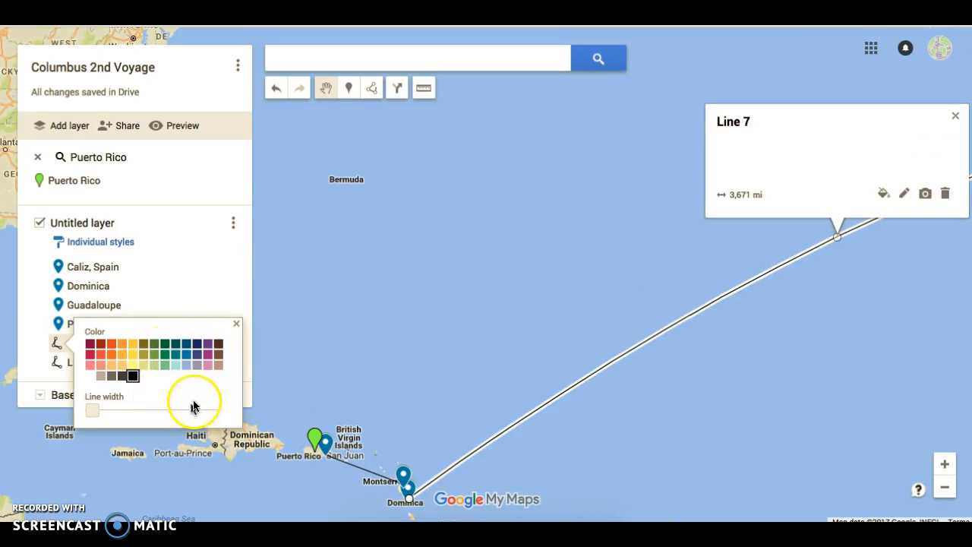
pyautogui.click(165, 354)
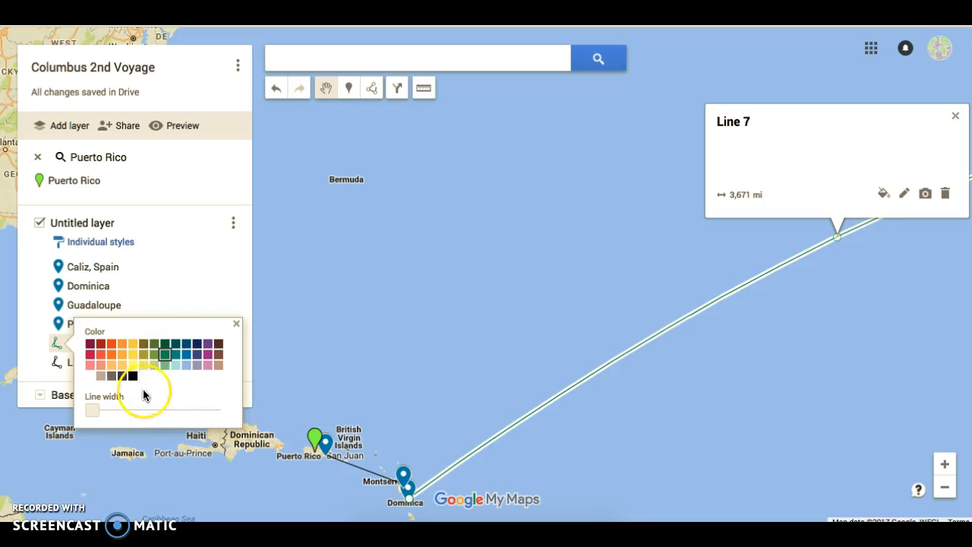
pyautogui.moveTo(103, 411)
pyautogui.mouseDown()
pyautogui.moveTo(127, 411)
pyautogui.moveTo(118, 408)
pyautogui.mouseUp()
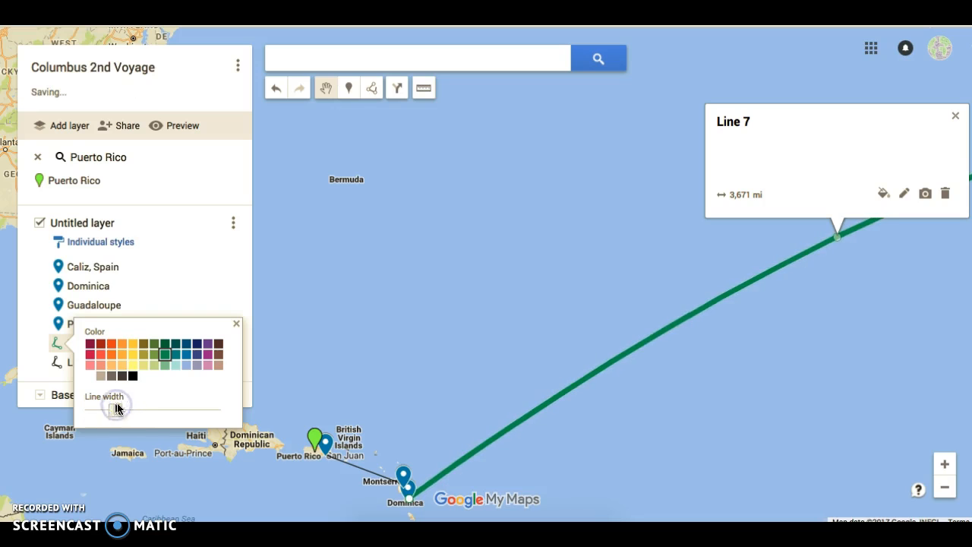
pyautogui.click(345, 467)
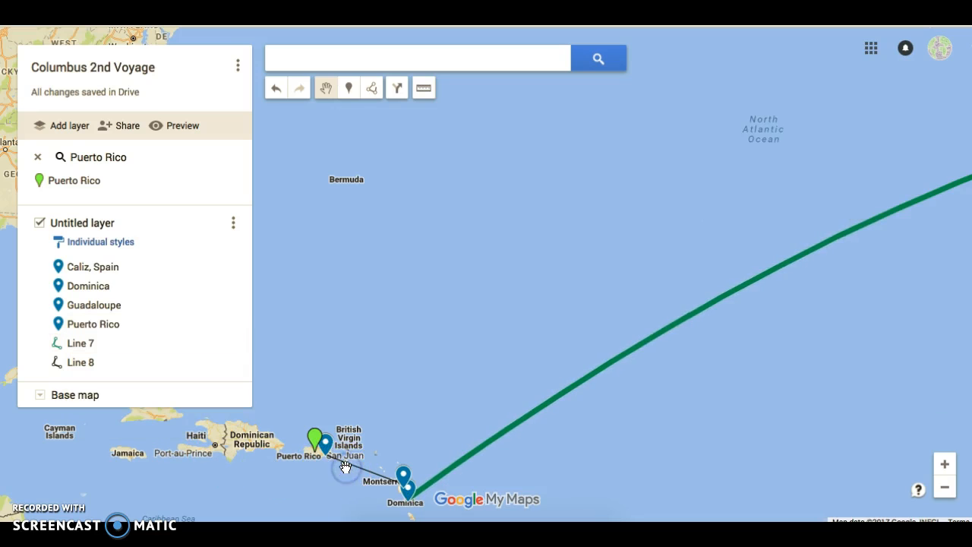
# Step: Color the Dominica–Guadaloupe–Puerto Rico line the same green and make it thicker than the Atlantic line
pyautogui.click(221, 363)
pyautogui.click(165, 373)
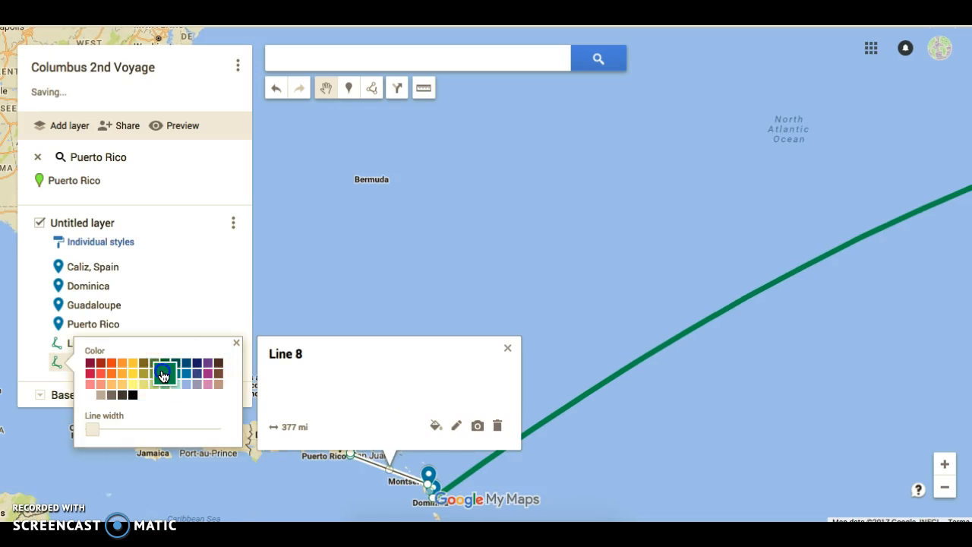
pyautogui.moveTo(96, 429); pyautogui.dragTo(130, 429)
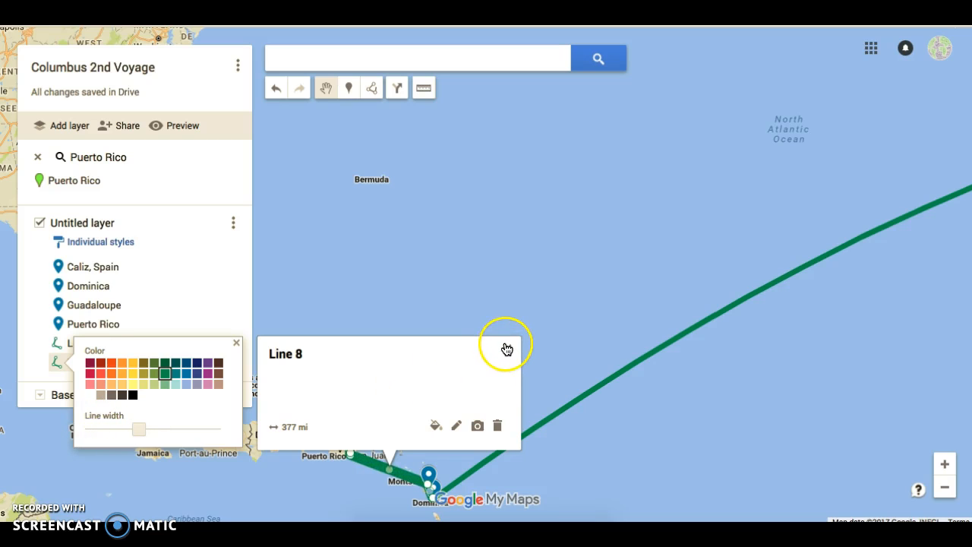
pyautogui.click(507, 348)
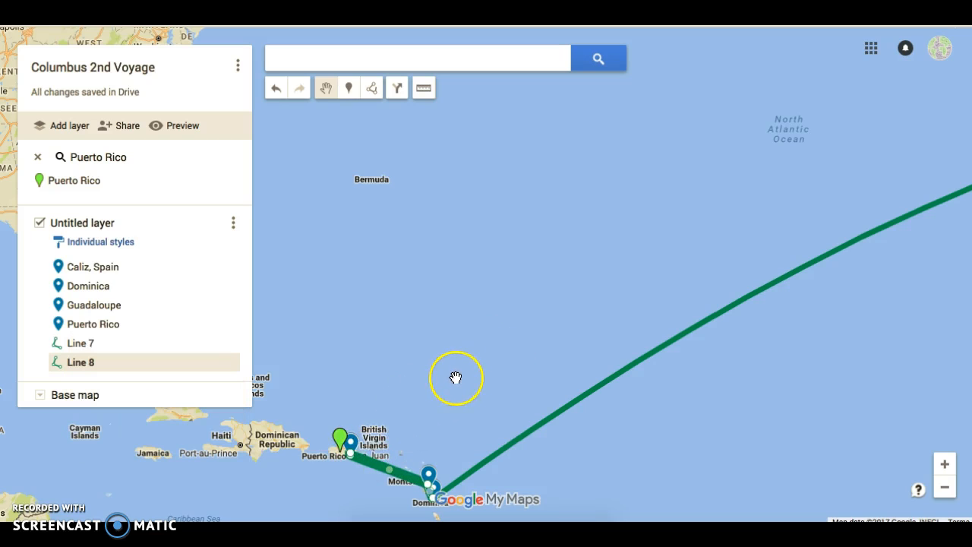
# Step: Review the whole route from Spain to Puerto Rico, and switch to Google Drive to look through the My Drive files
pyautogui.moveTo(455, 377); pyautogui.dragTo(515, 296)
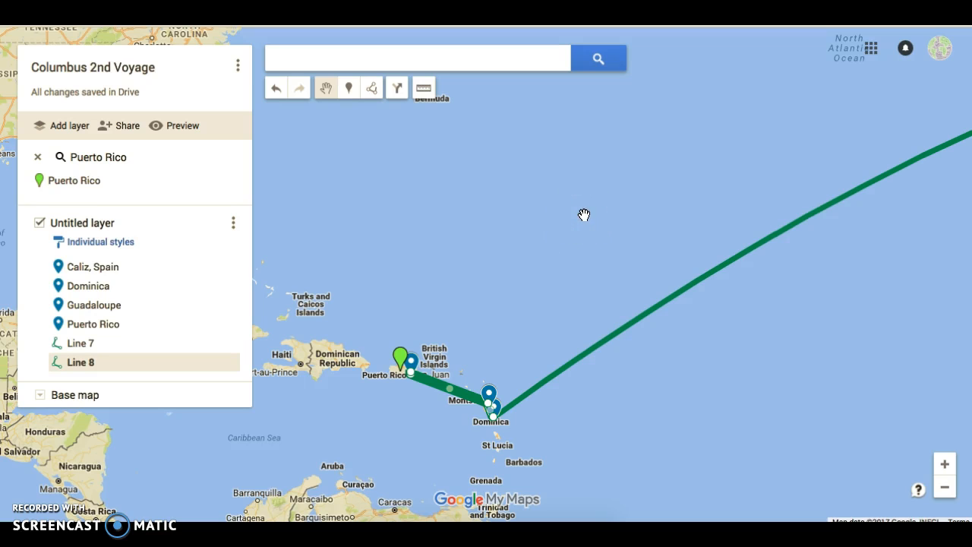
pyautogui.click(949, 489)
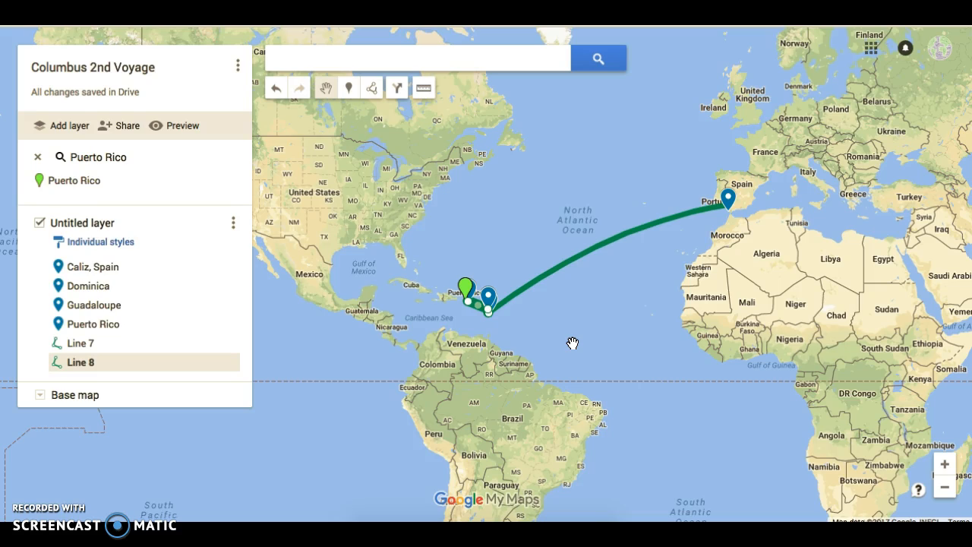
pyautogui.click(453, 139)
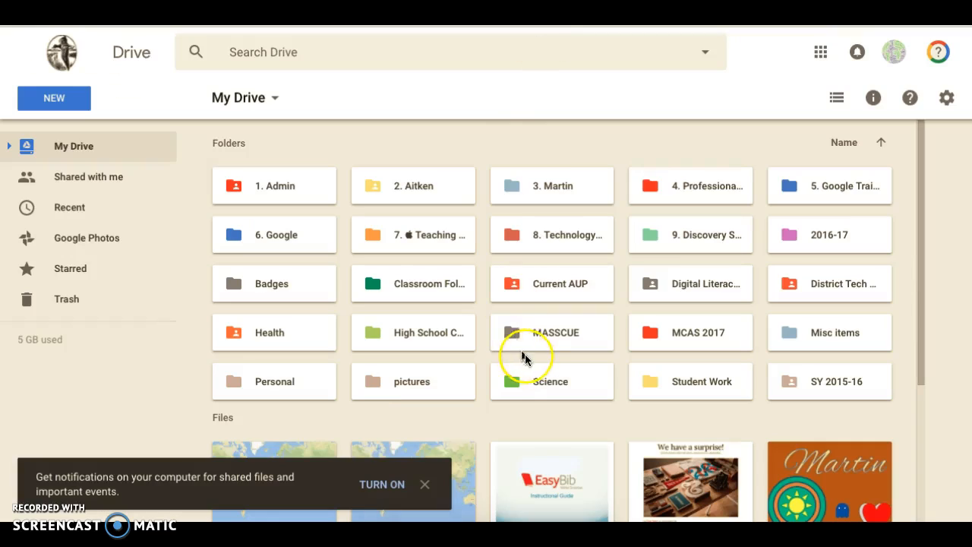
pyautogui.scroll(-3, 909, 222)
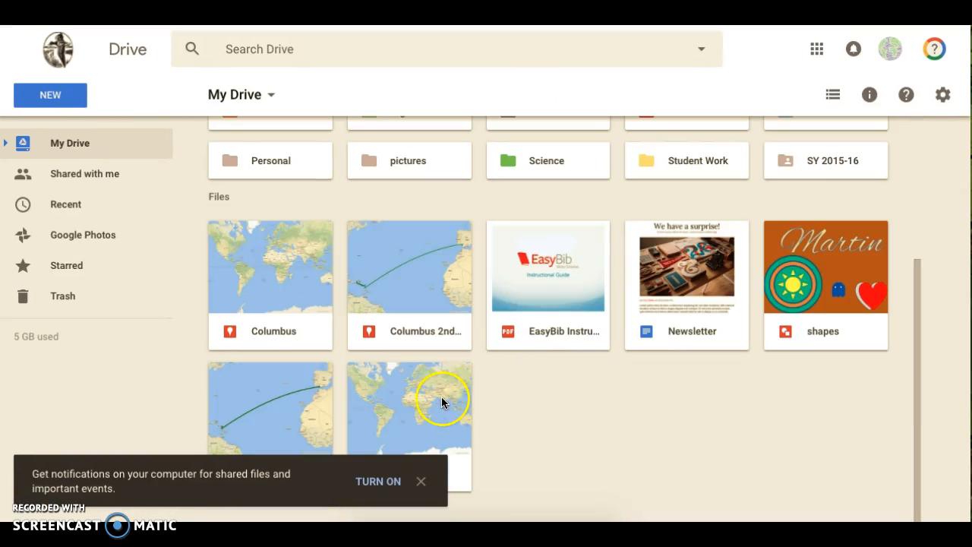